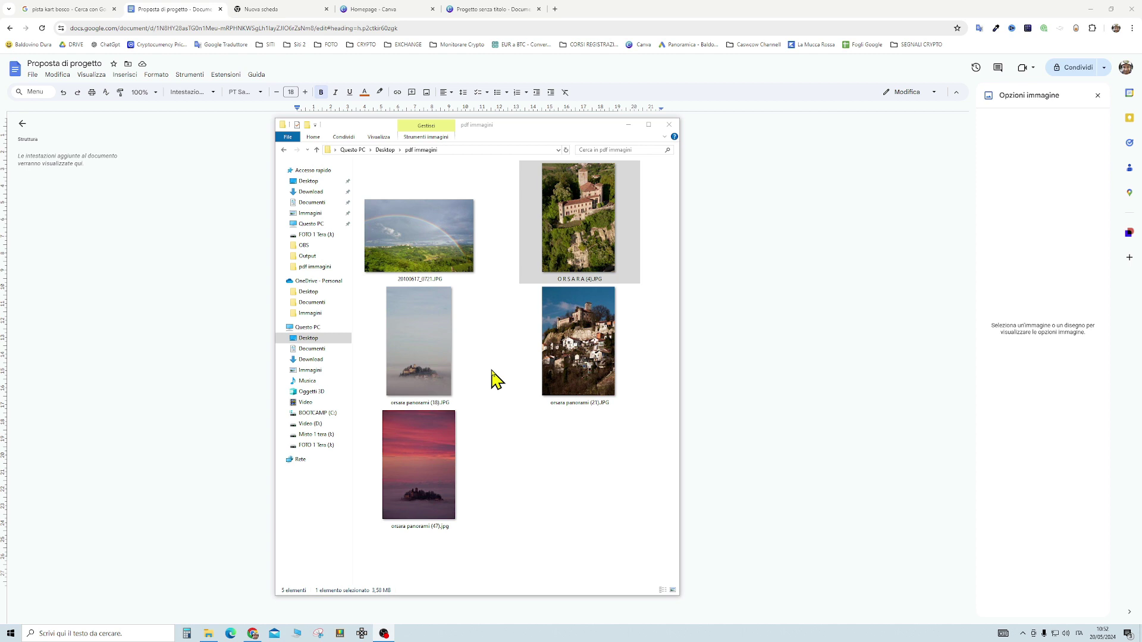
# - Minimize the browser and check which programs can open the castle photo O R S A R A (4).JPG
pyautogui.click(783, 240)
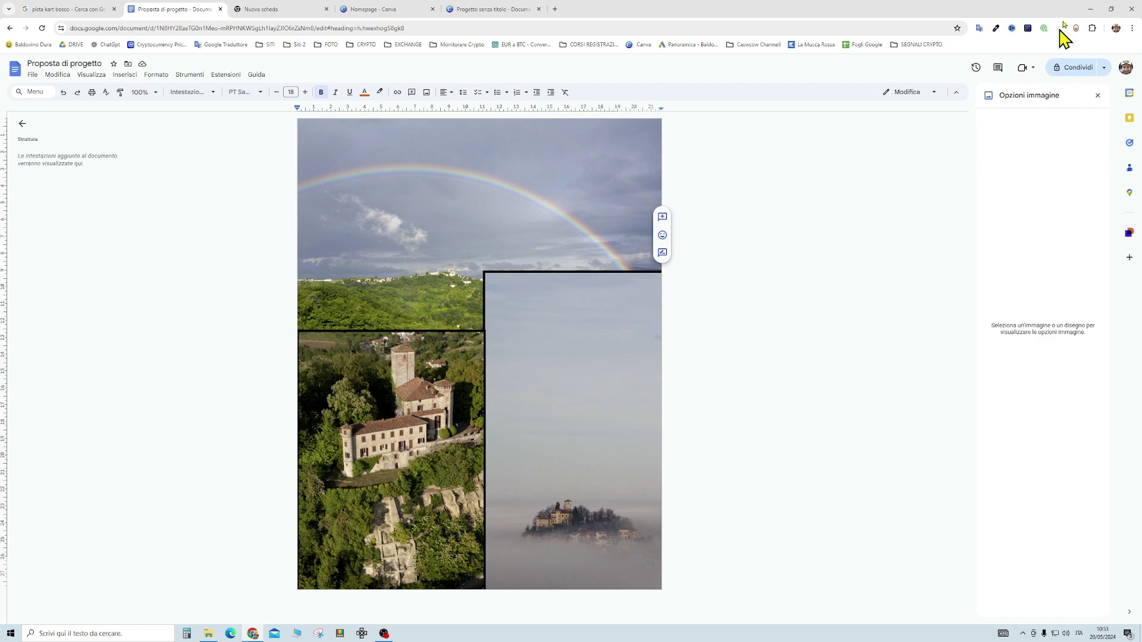
pyautogui.click(1092, 10)
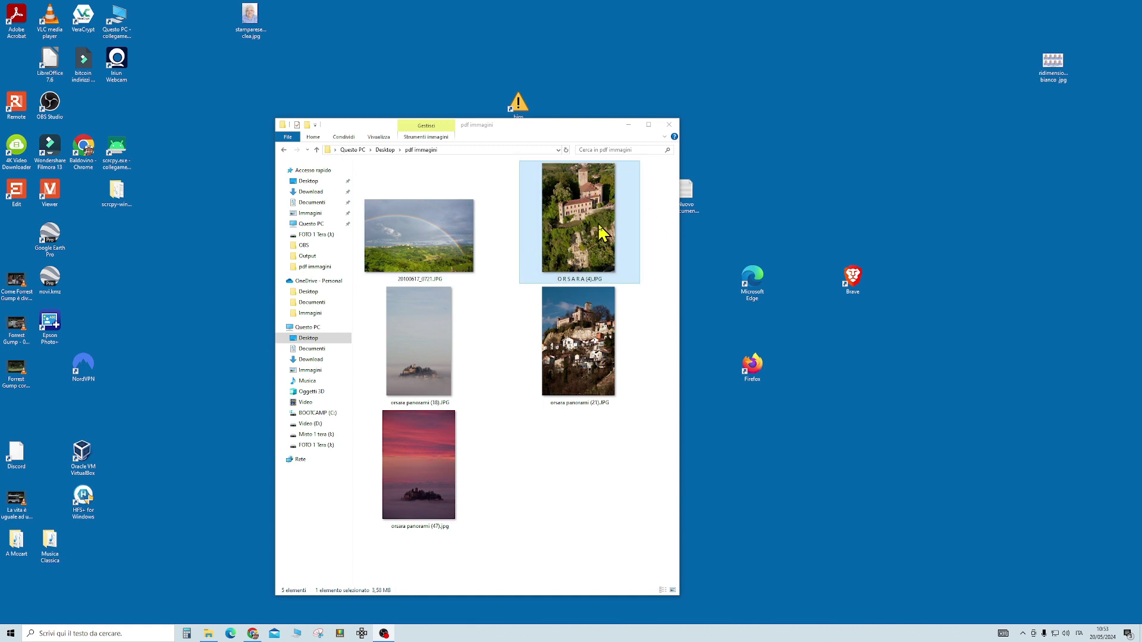
pyautogui.rightClick(560, 212)
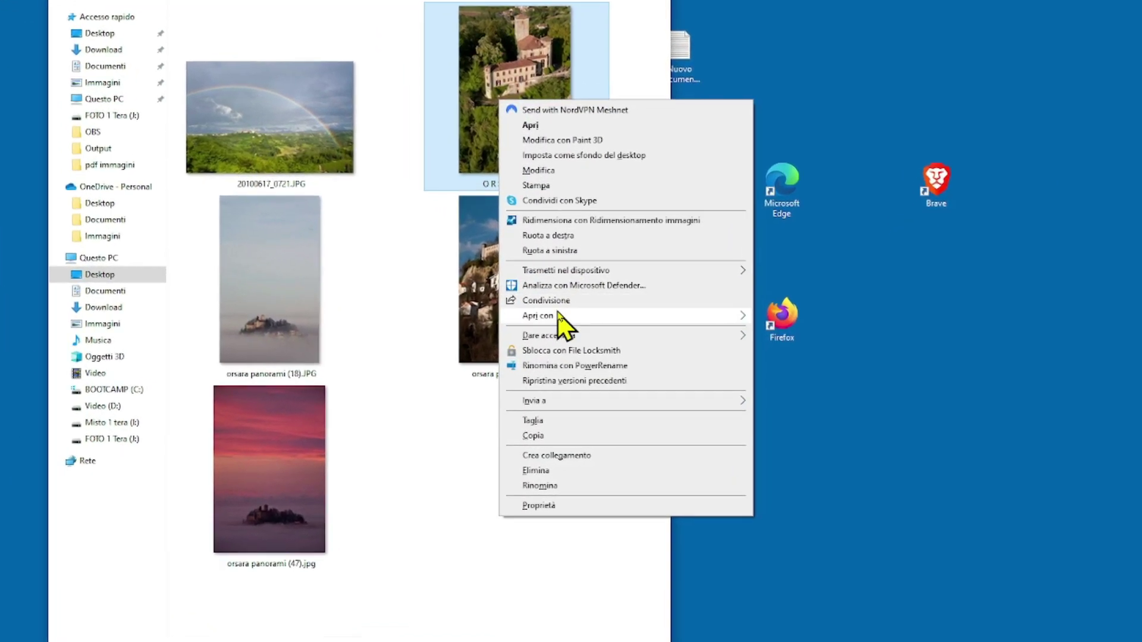
pyautogui.moveTo(560, 319)
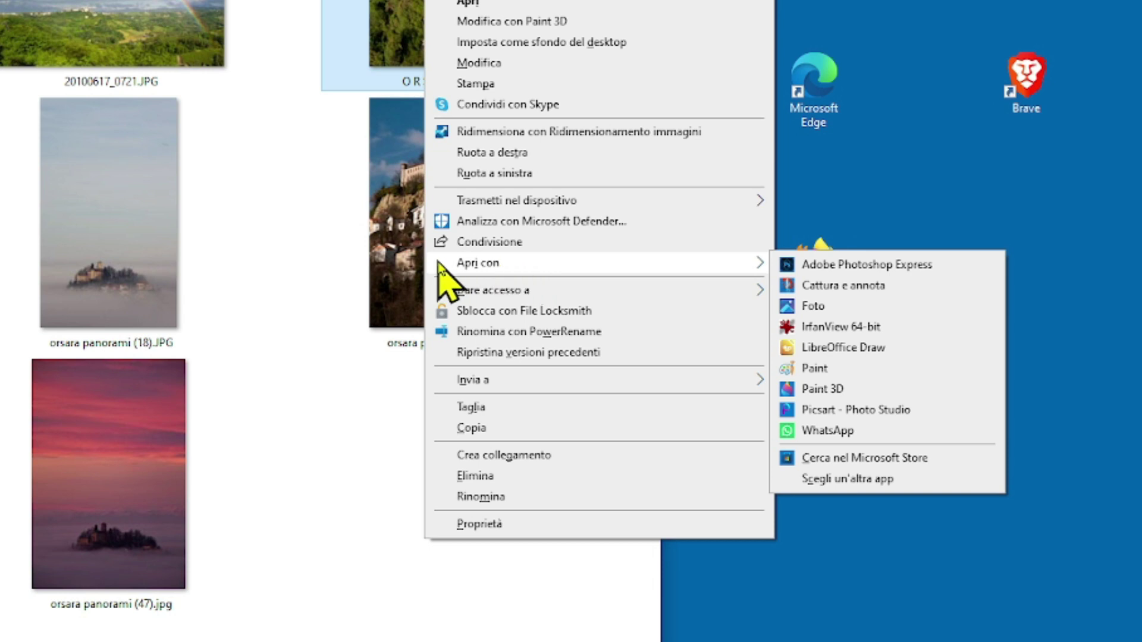
pyautogui.click(252, 145)
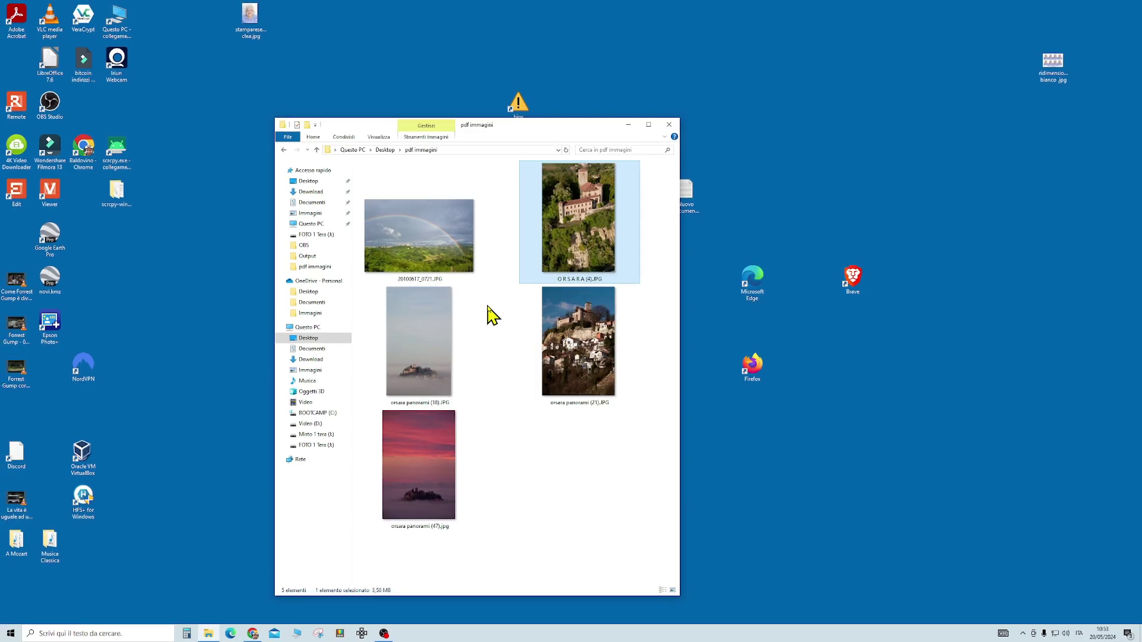
# - Open orsara panorami (18).JPG, bring up its print settings and choose Microsoft Print to PDF as the printer
pyautogui.click(427, 320)
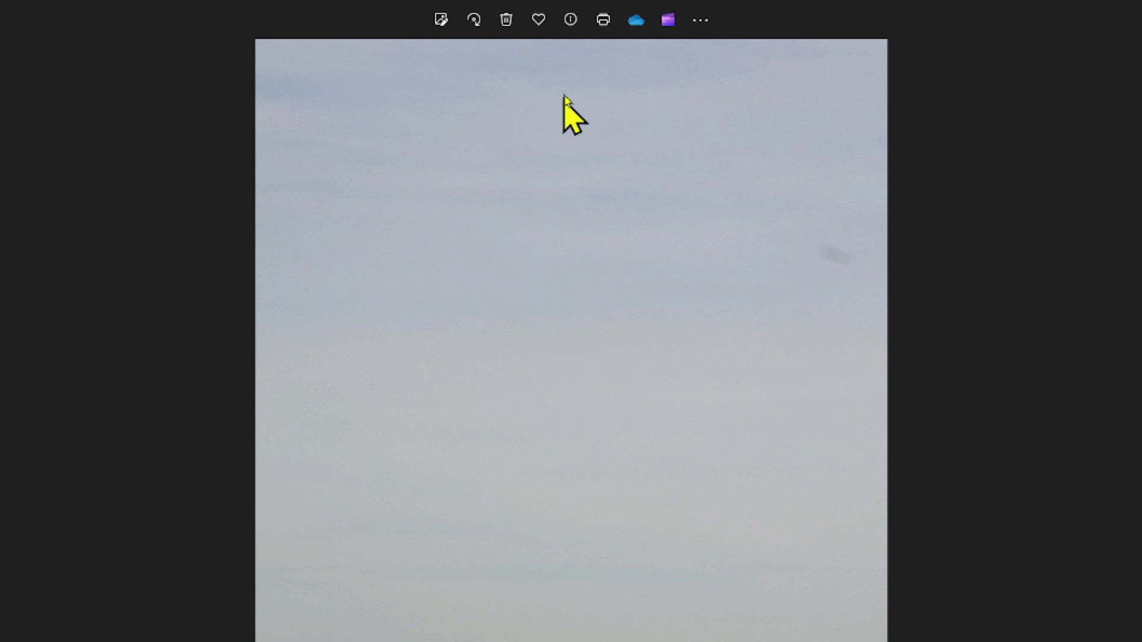
pyautogui.click(604, 19)
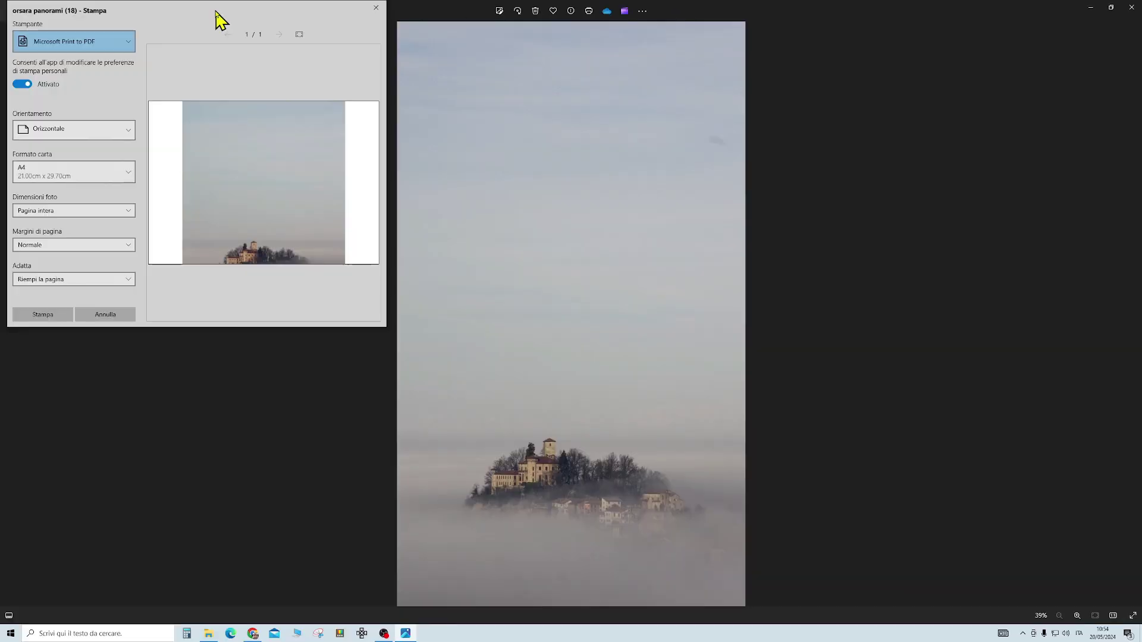
pyautogui.moveTo(219, 20); pyautogui.dragTo(605, 71)
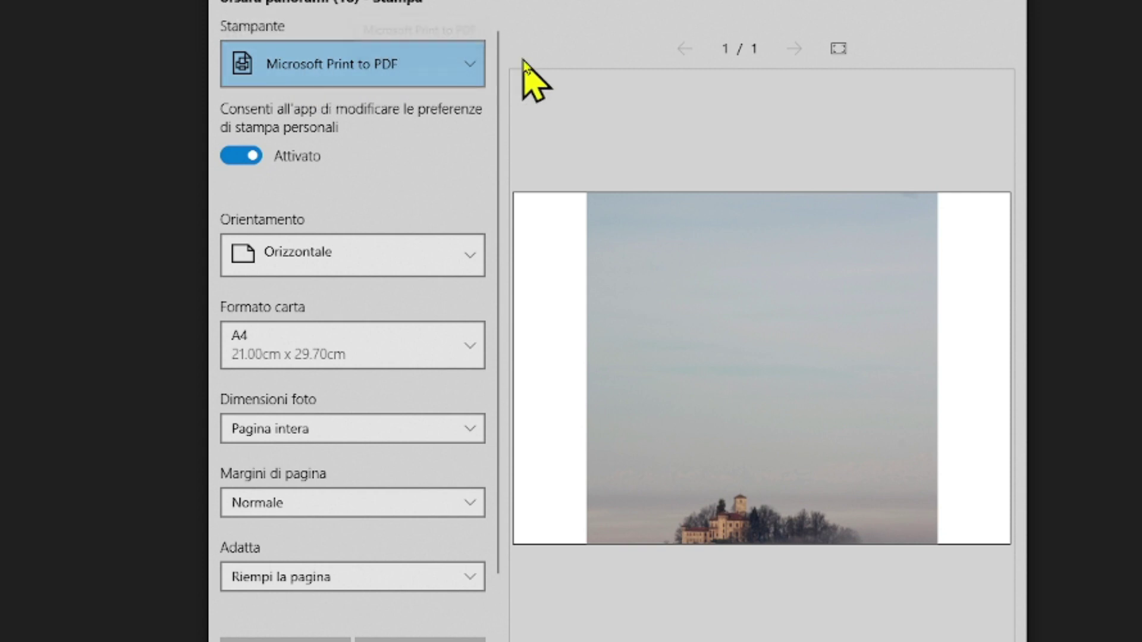
pyautogui.click(472, 68)
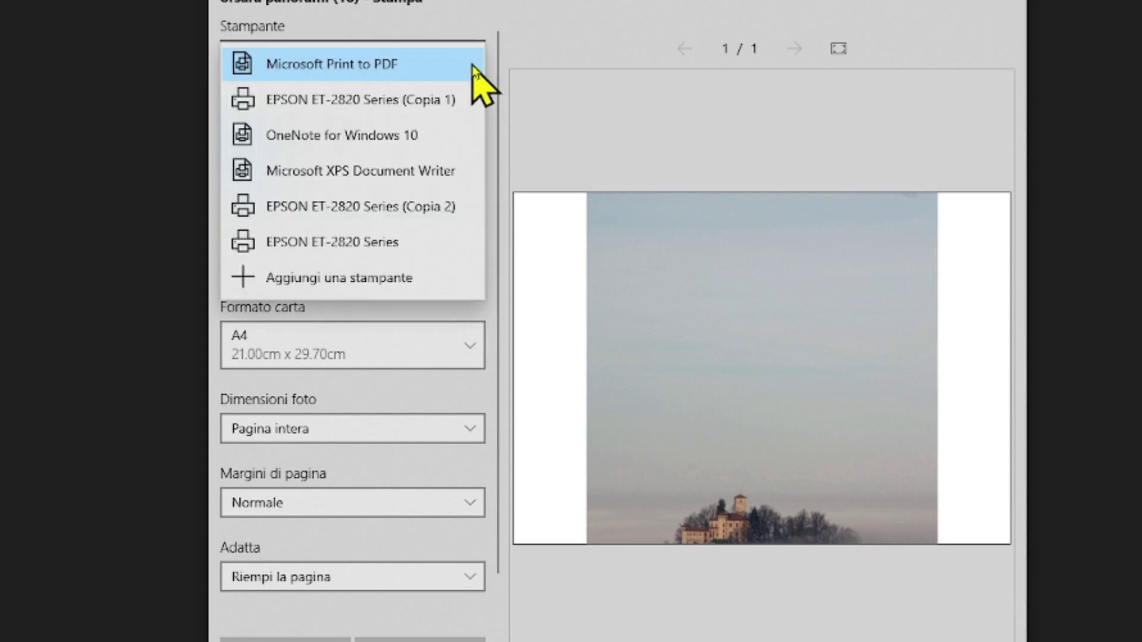
pyautogui.click(561, 72)
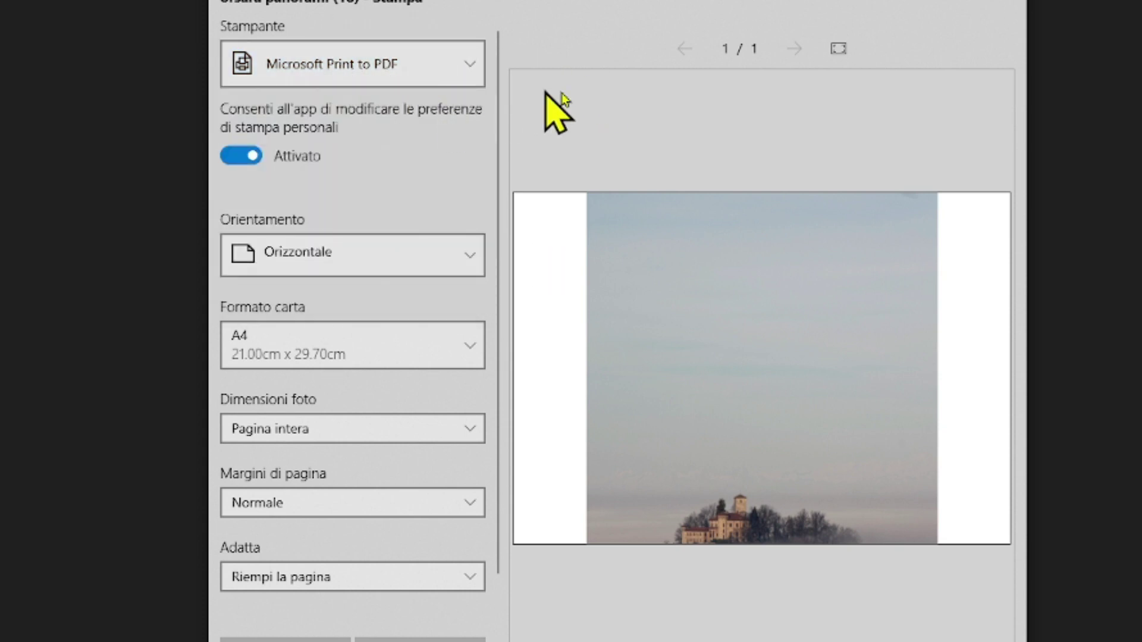
pyautogui.moveTo(593, 3); pyautogui.dragTo(252, 3)
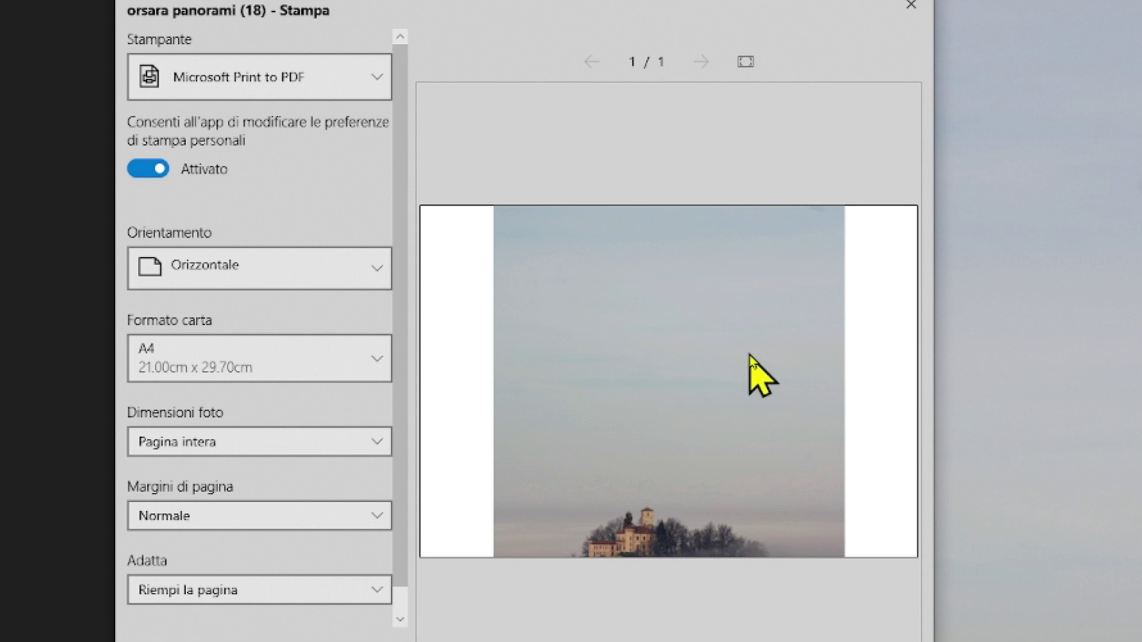
# - Set the print orientation to Verticale with the fit at Riempi la pagina, and save the PDF as prova pdf in Documenti
pyautogui.click(378, 277)
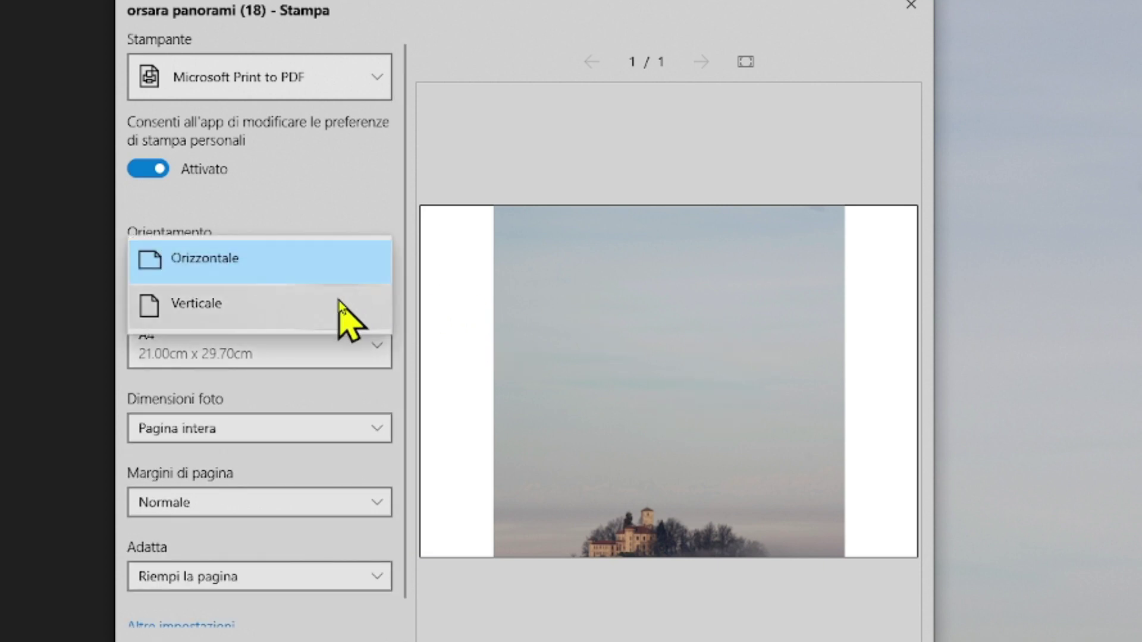
pyautogui.click(345, 306)
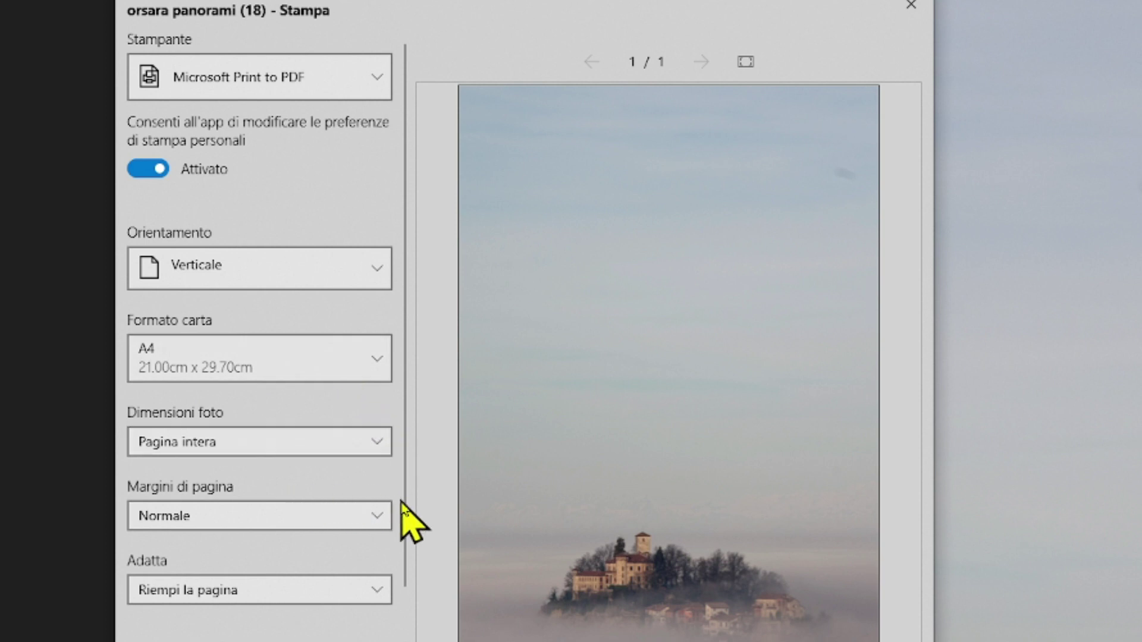
pyautogui.click(360, 588)
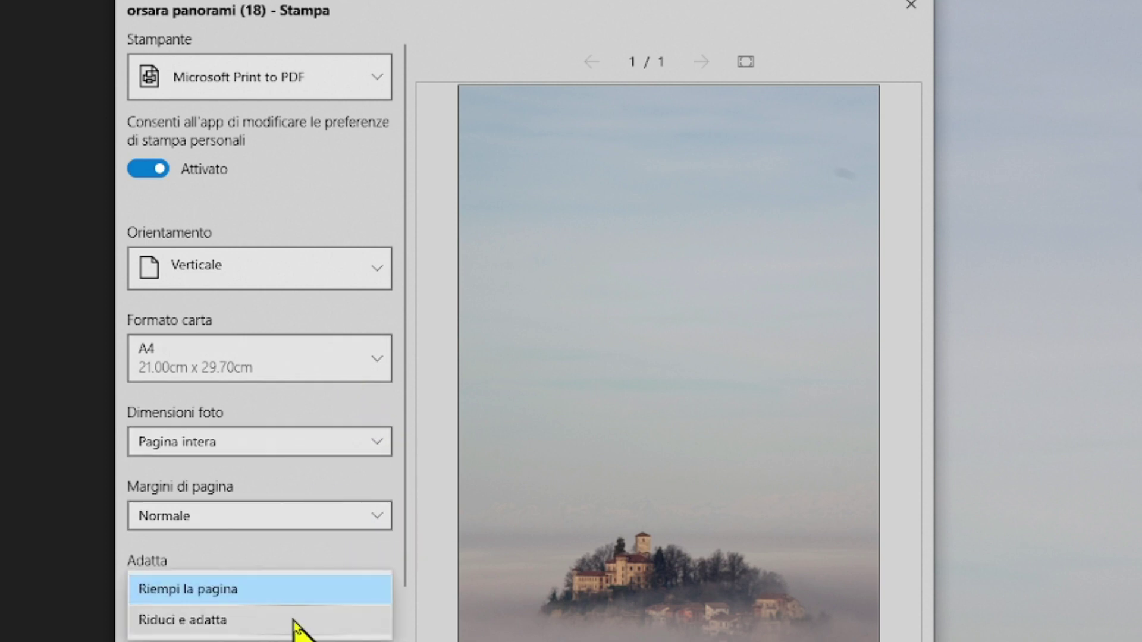
pyautogui.click(294, 622)
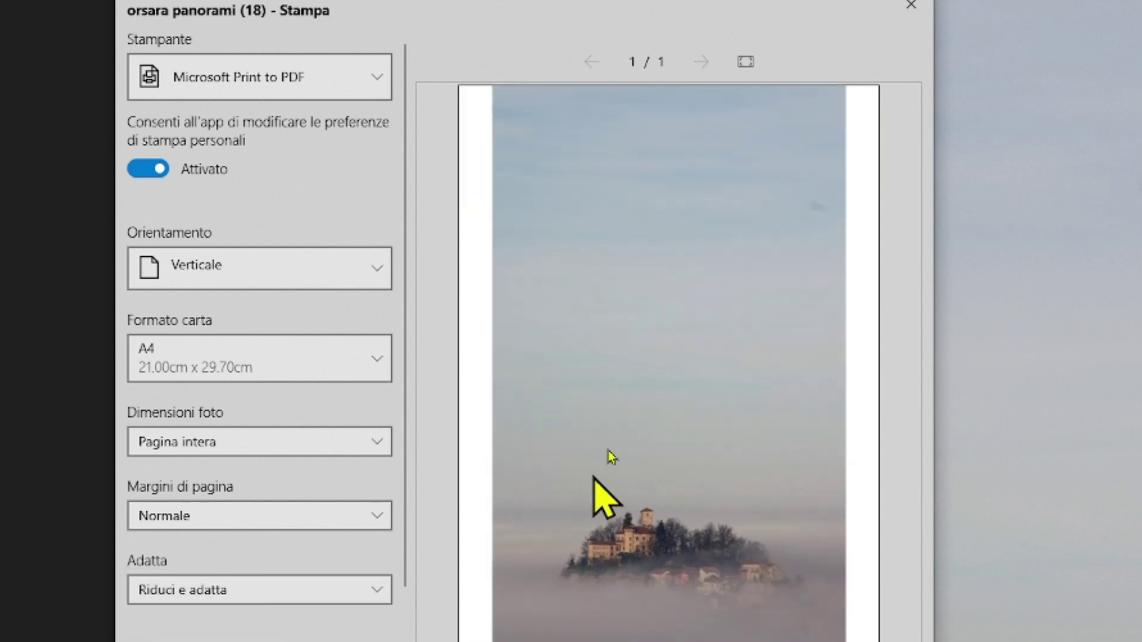
pyautogui.click(262, 598)
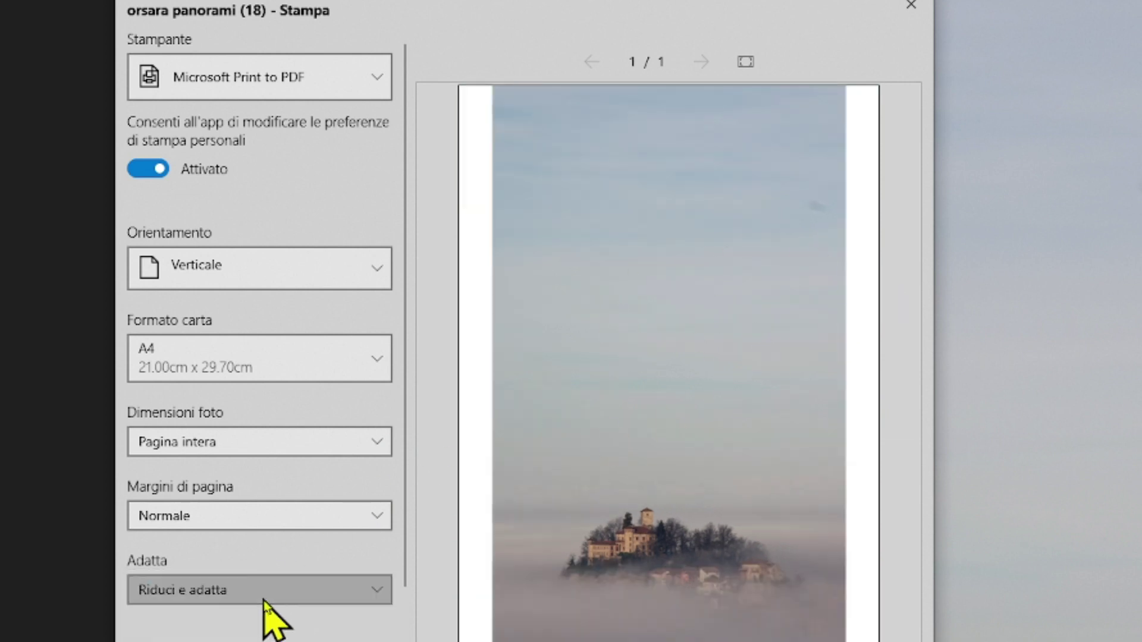
pyautogui.click(261, 562)
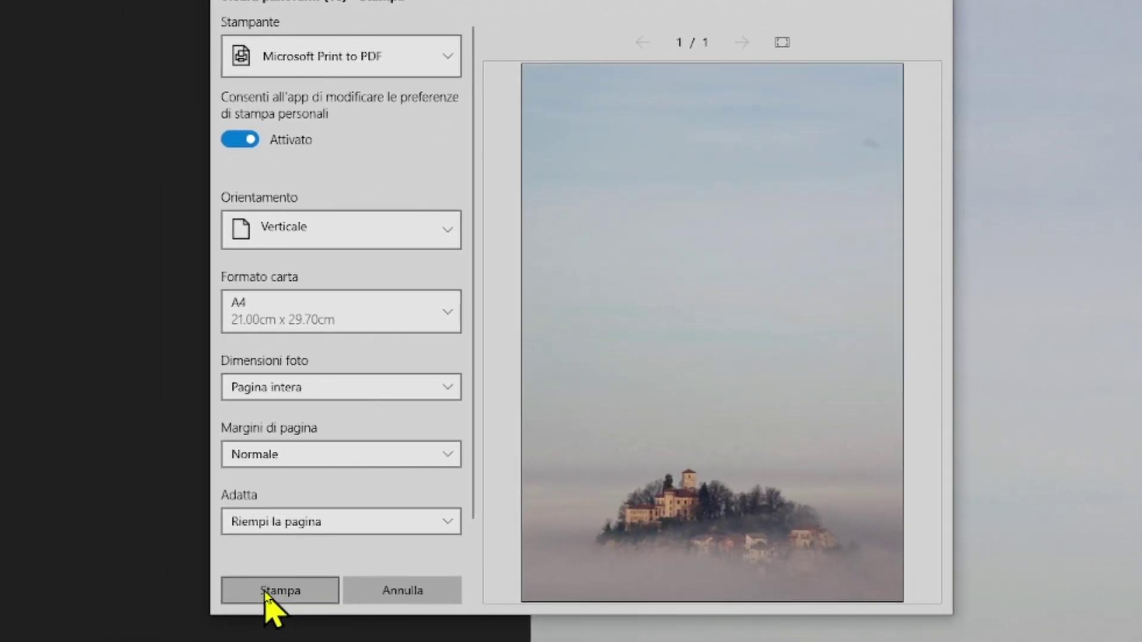
pyautogui.click(272, 596)
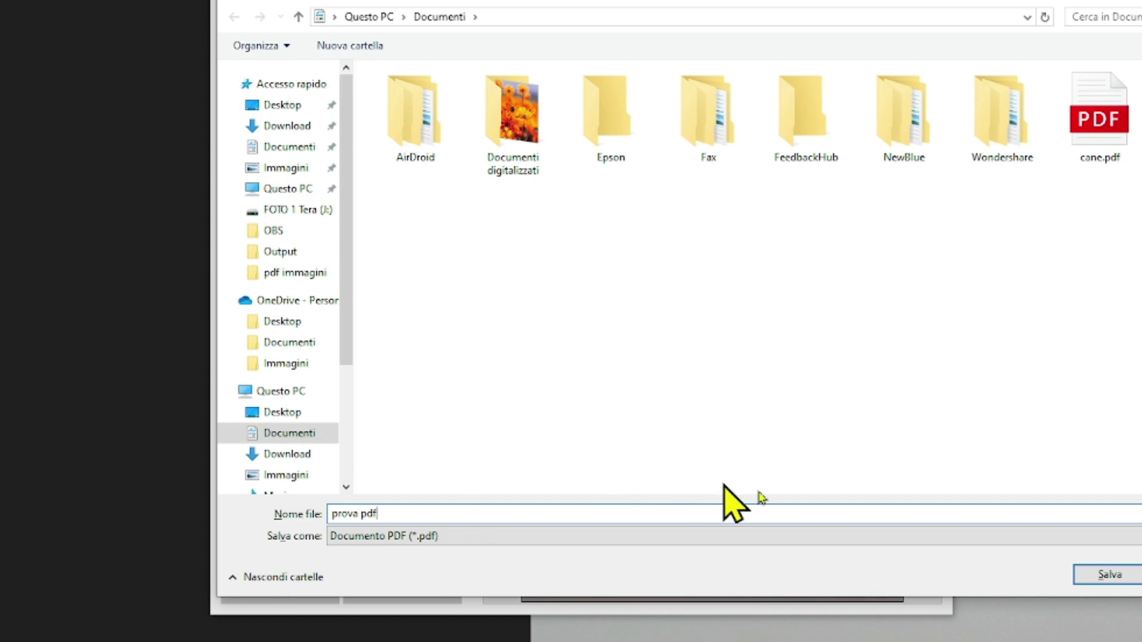
pyautogui.click(1108, 577)
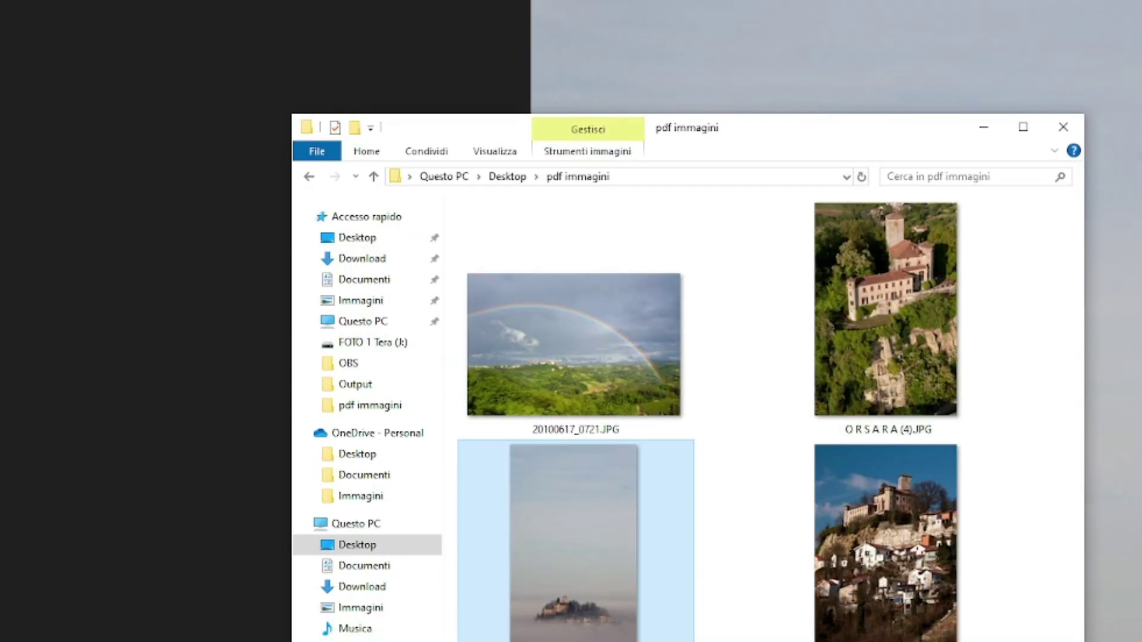
# - Open prova pdf.pdf from the Documenti folder to check it, and close the PDF, the folder and the photo
pyautogui.click(371, 267)
pyautogui.click(369, 279)
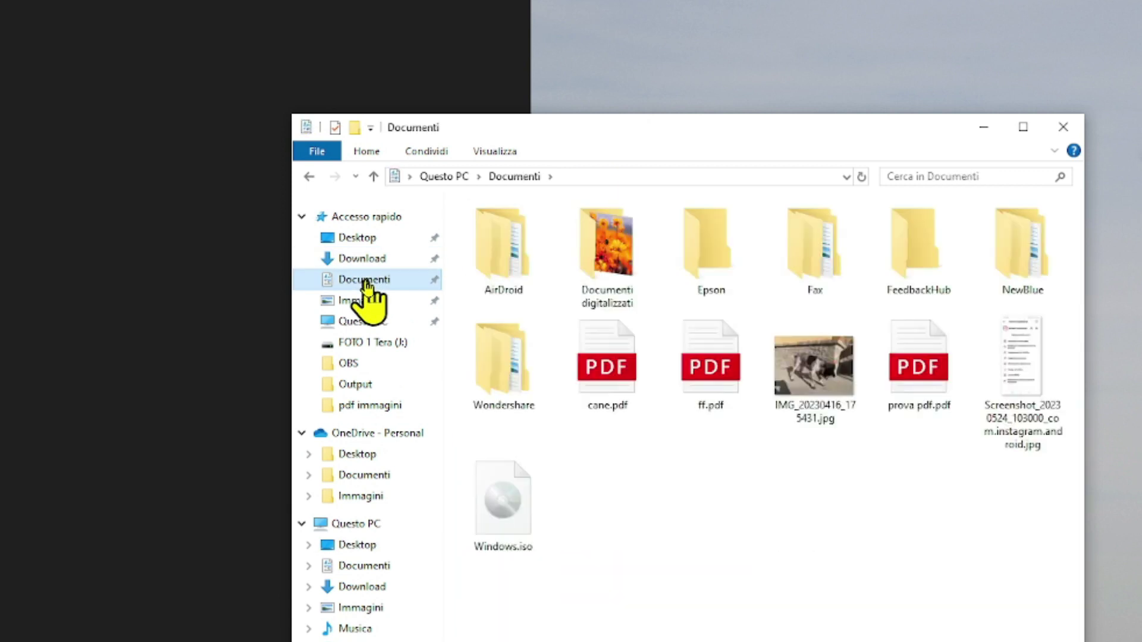
pyautogui.doubleClick(916, 389)
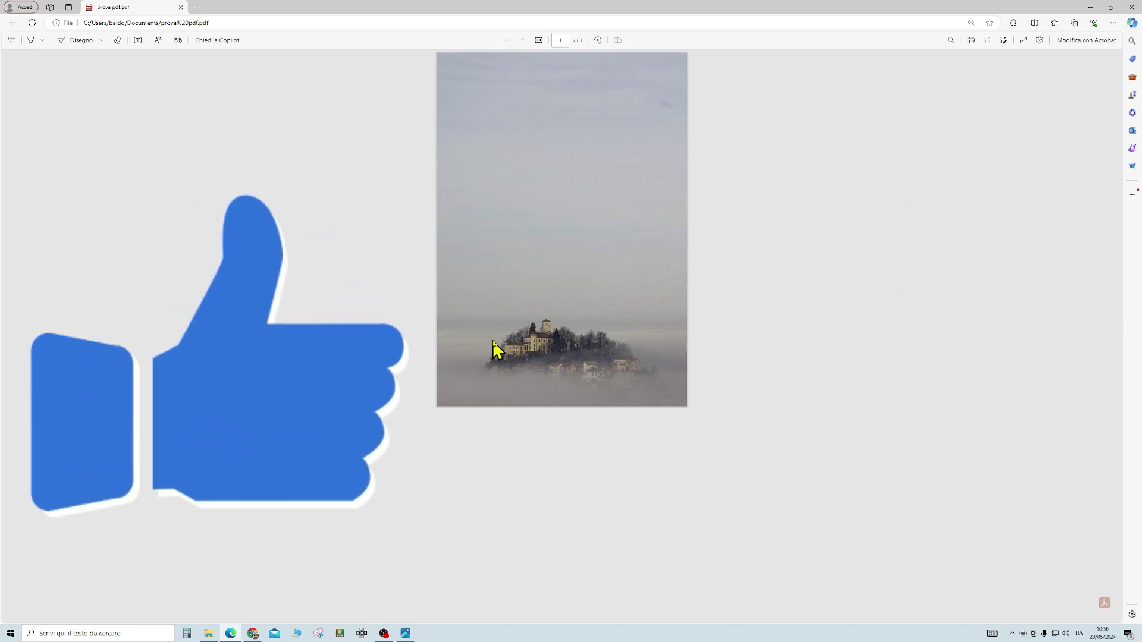
pyautogui.click(1132, 8)
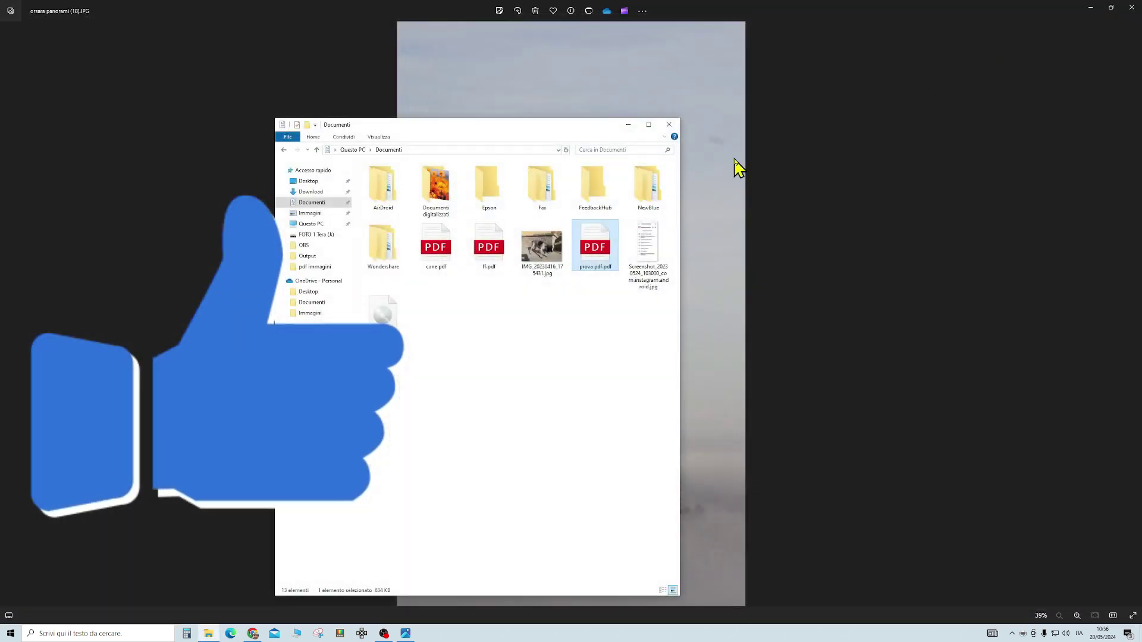
pyautogui.click(671, 131)
pyautogui.click(1132, 7)
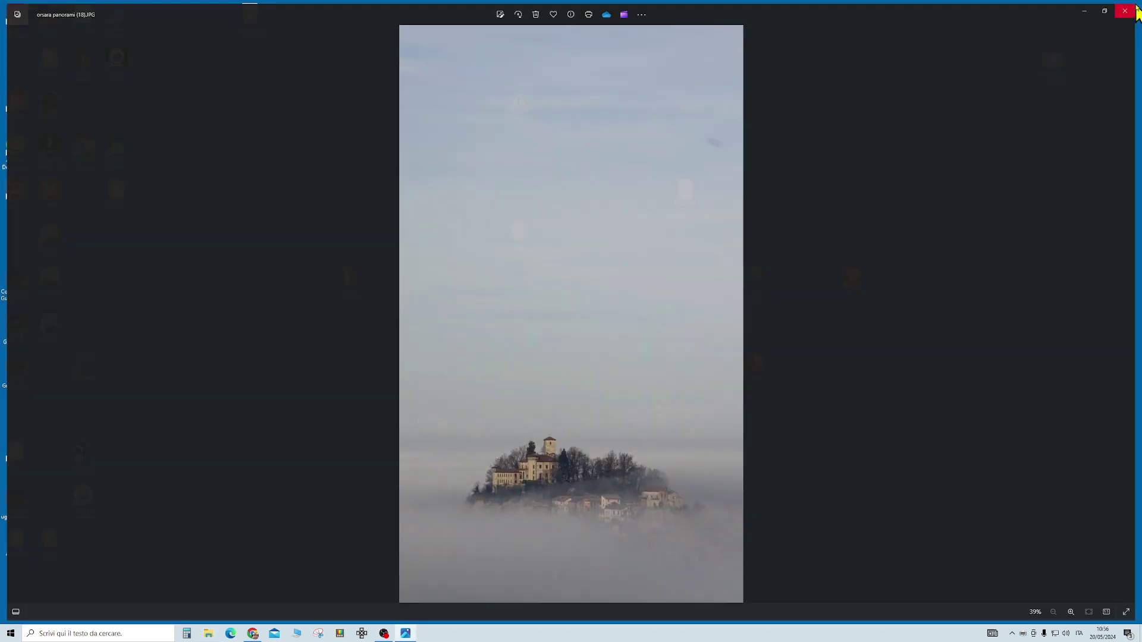
# - Return to Chrome and open Google Docs in a new tab from the Google apps
pyautogui.click(253, 634)
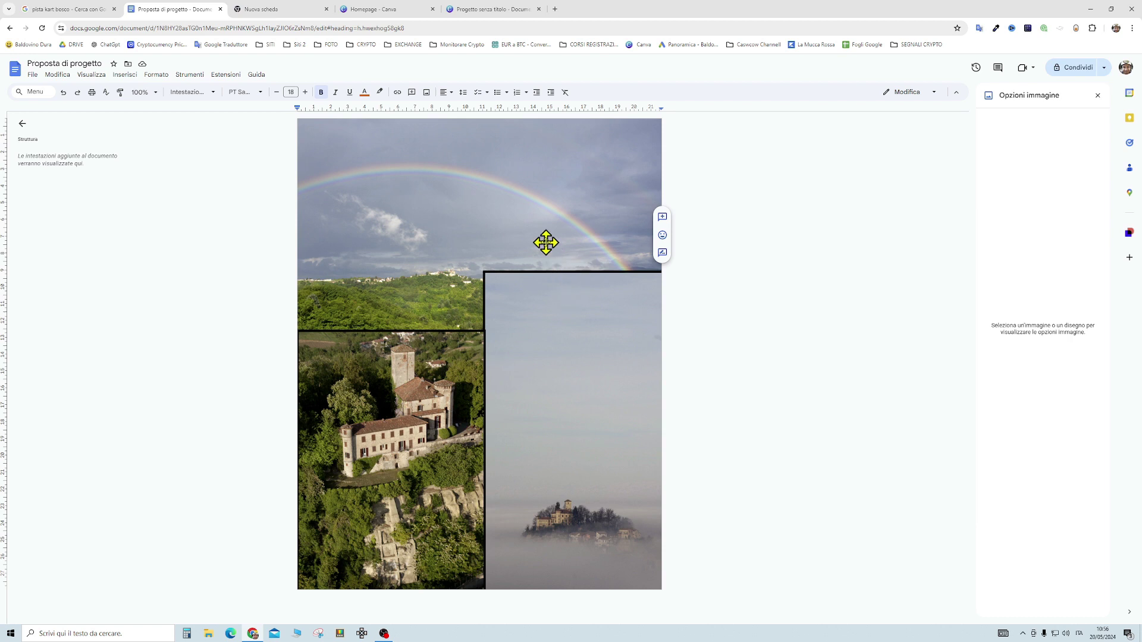
pyautogui.click(555, 9)
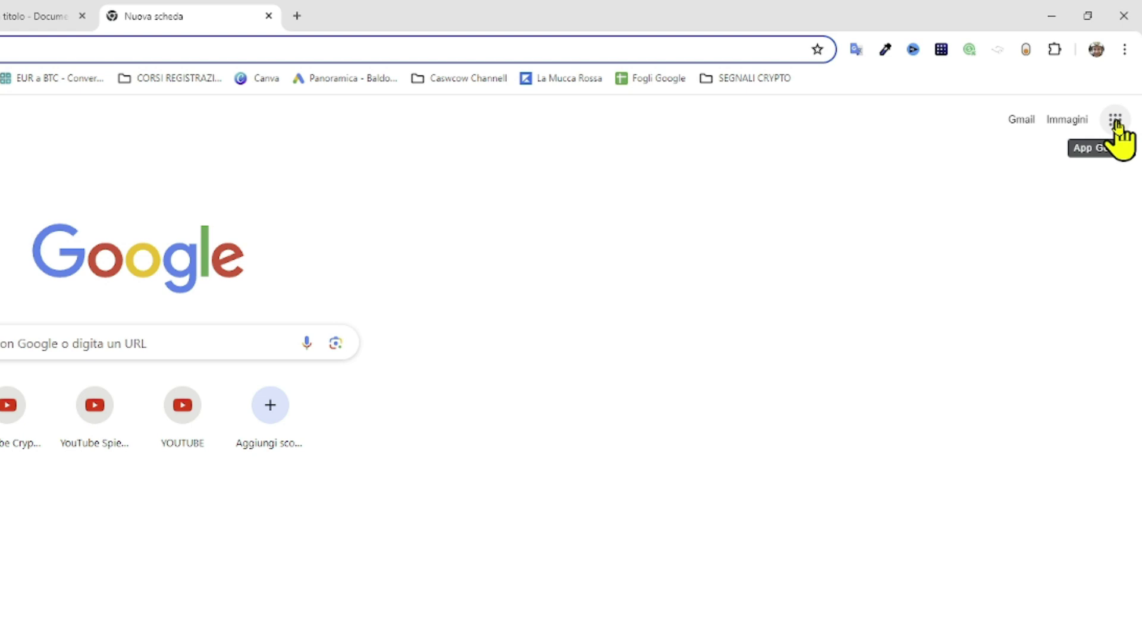
pyautogui.click(1116, 121)
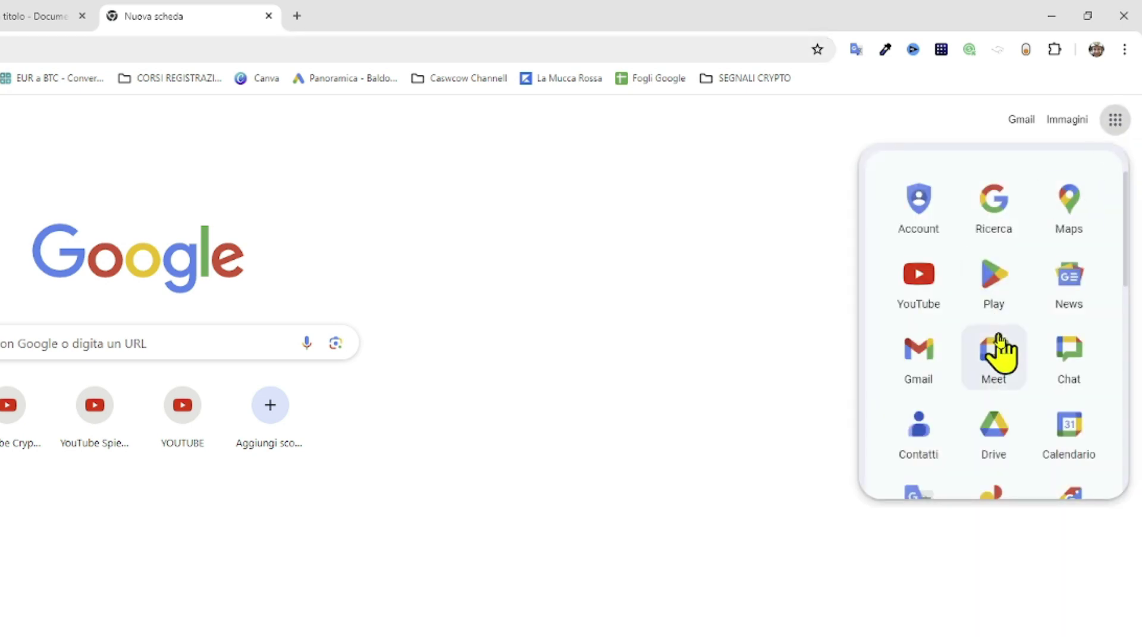
pyautogui.scroll(-5, 994, 351)
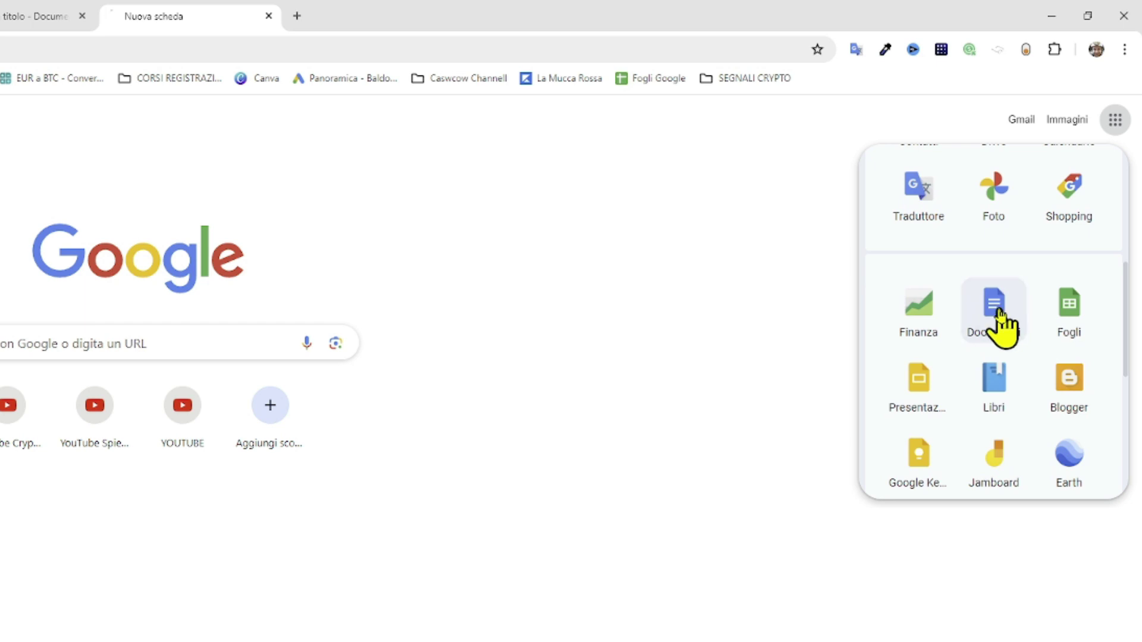
pyautogui.click(1000, 312)
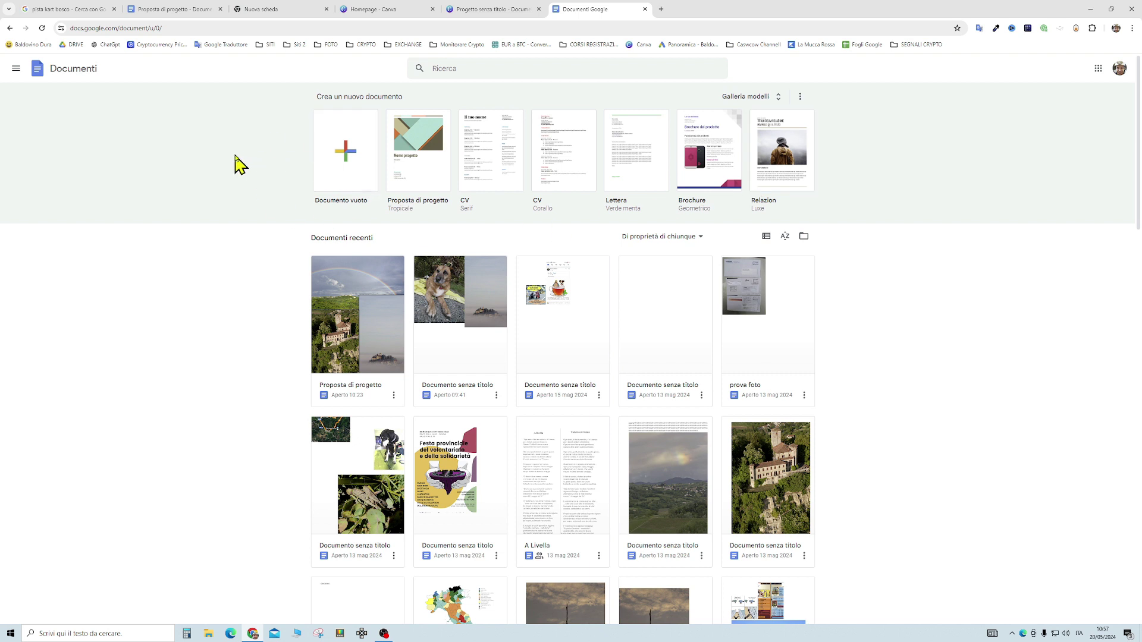
# - Create a blank document and switch it to the Pagine format
pyautogui.click(347, 170)
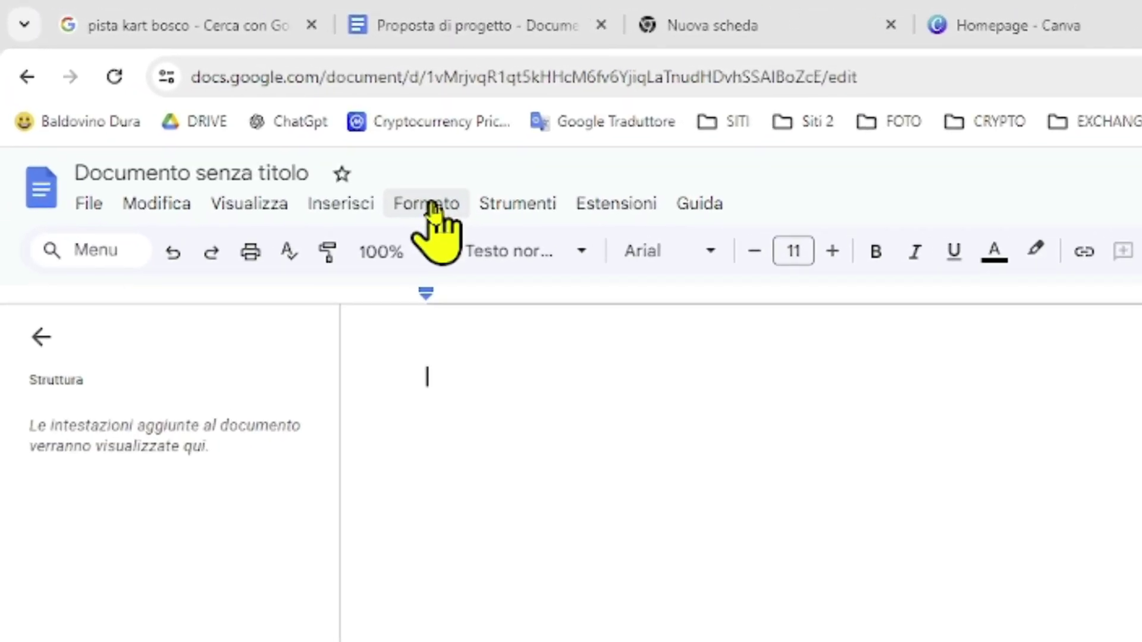
pyautogui.click(432, 205)
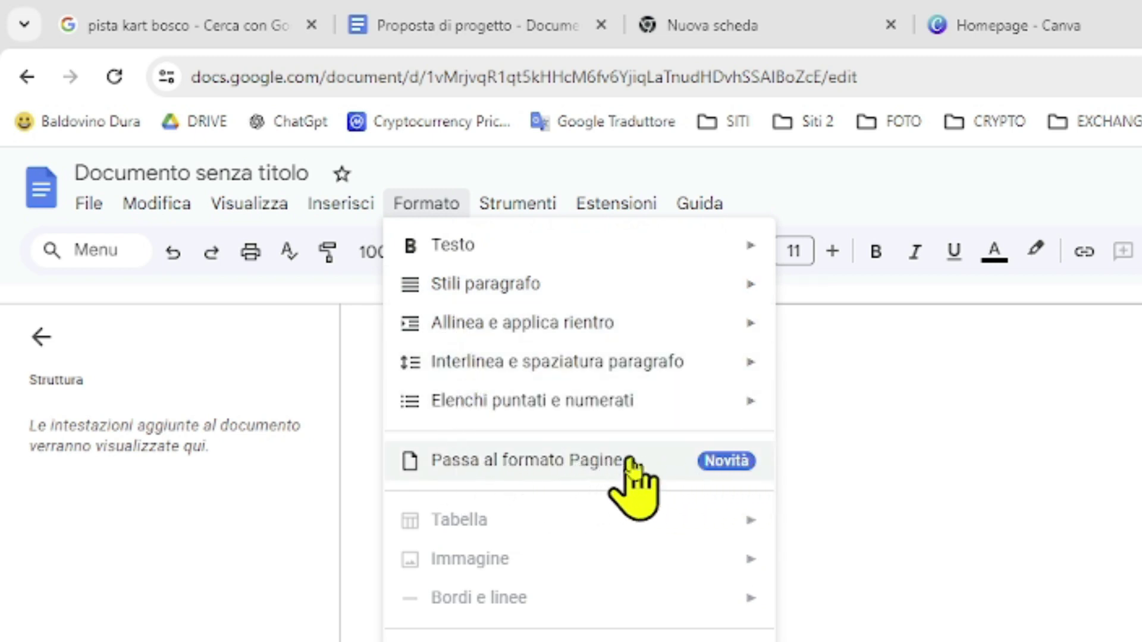
pyautogui.click(533, 470)
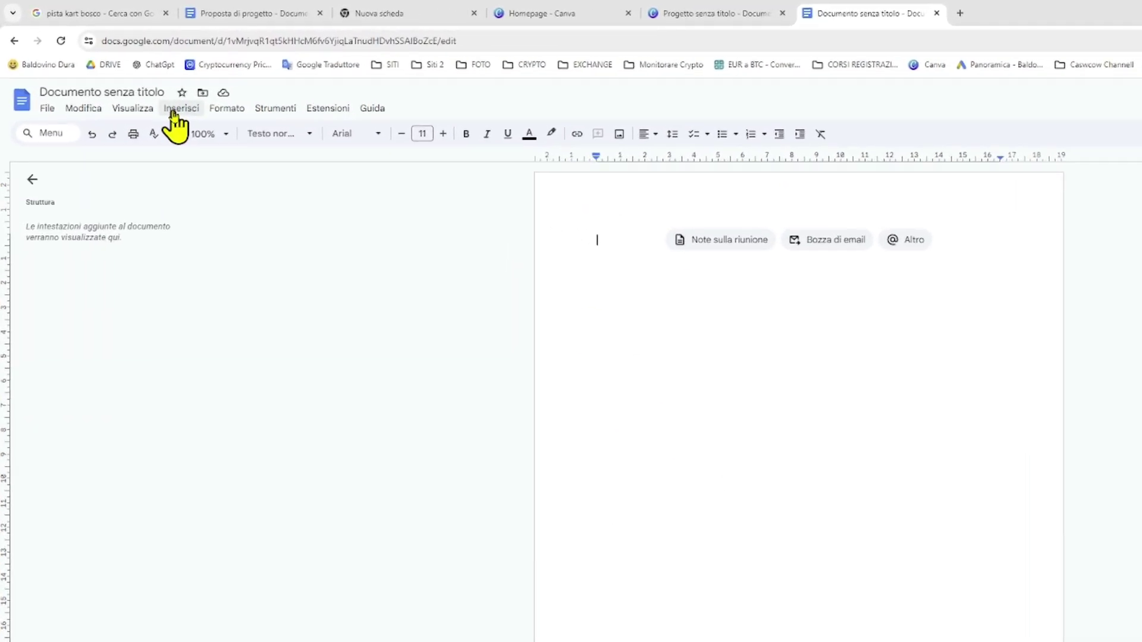
# - Insert the rainbow photo 20100617_0721.JPG from the pdf immagini folder into the document and enlarge it slightly
pyautogui.click(194, 123)
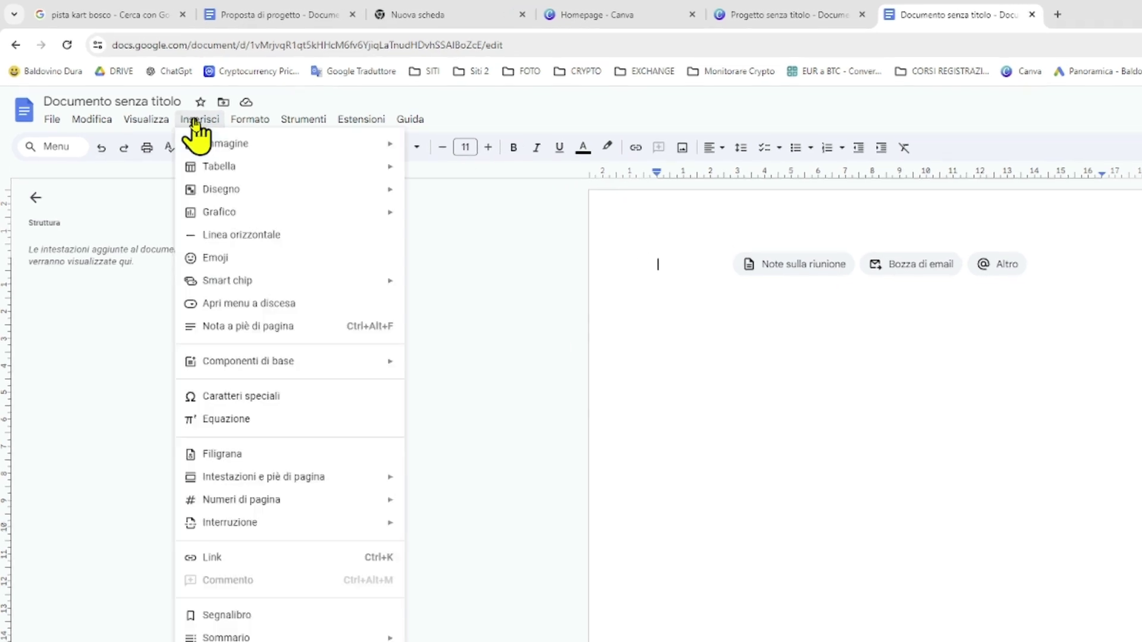
pyautogui.moveTo(215, 144)
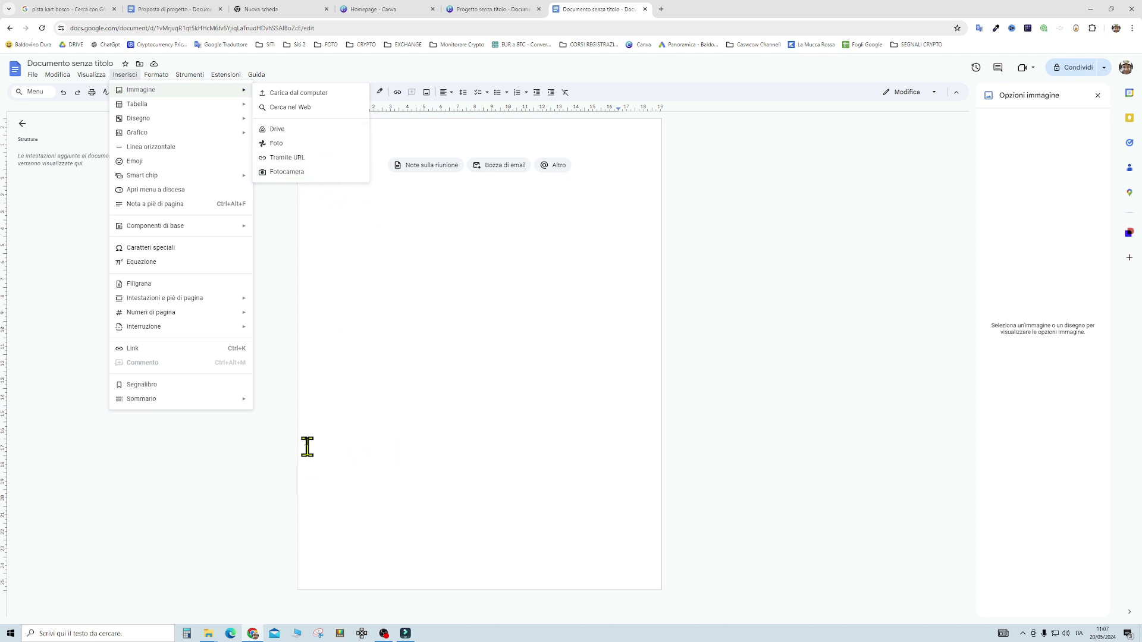
pyautogui.click(206, 634)
pyautogui.click(184, 595)
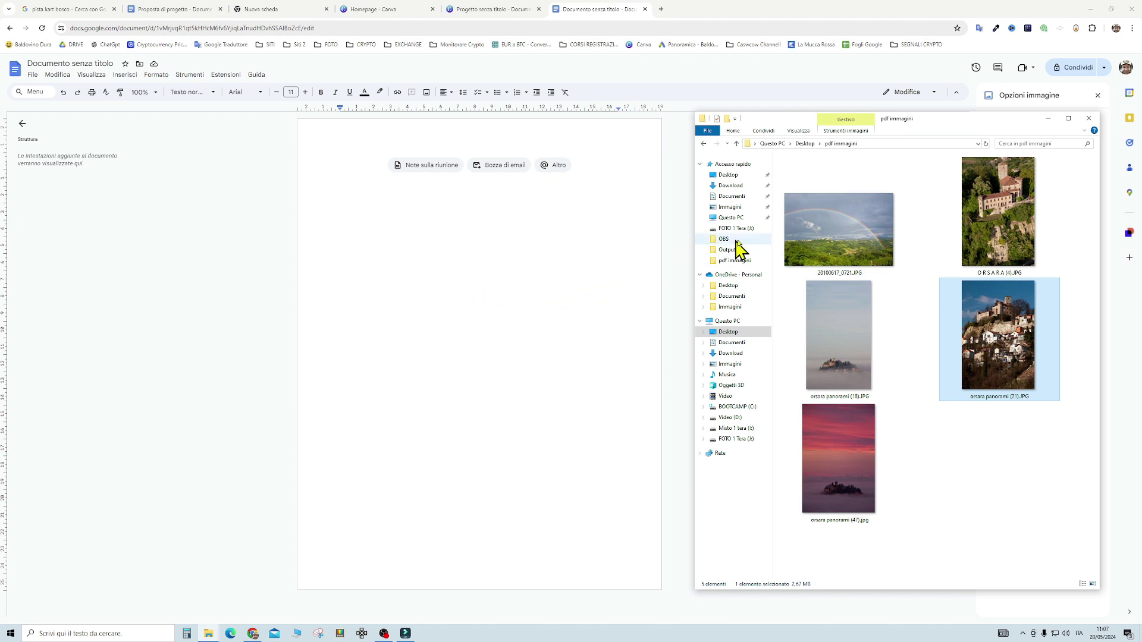
pyautogui.click(836, 229)
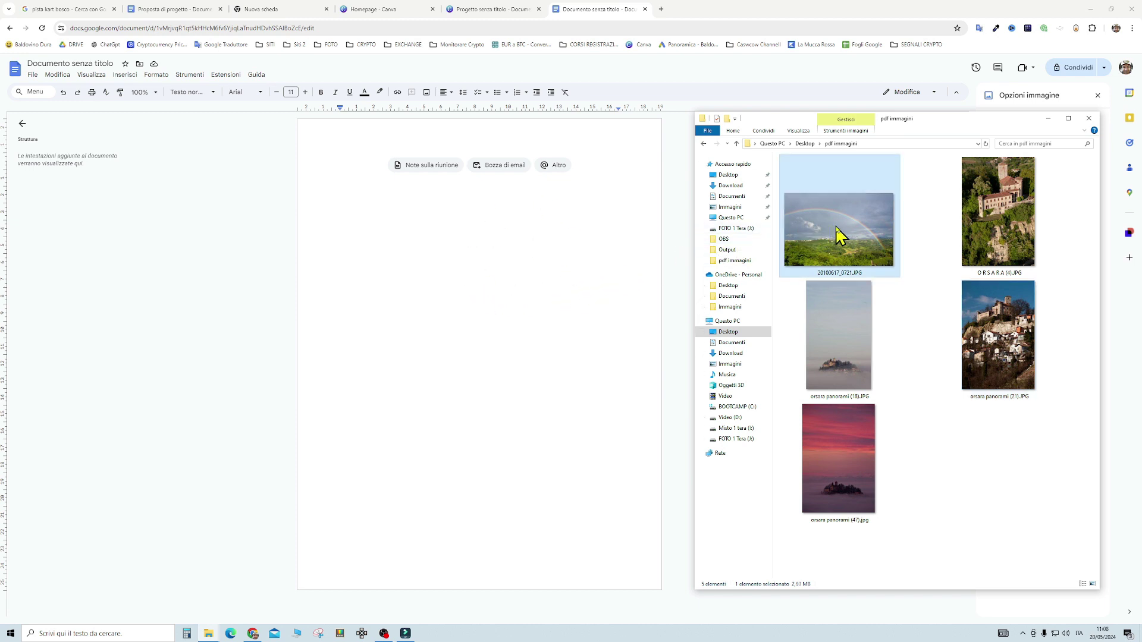
pyautogui.moveTo(836, 228); pyautogui.dragTo(453, 251)
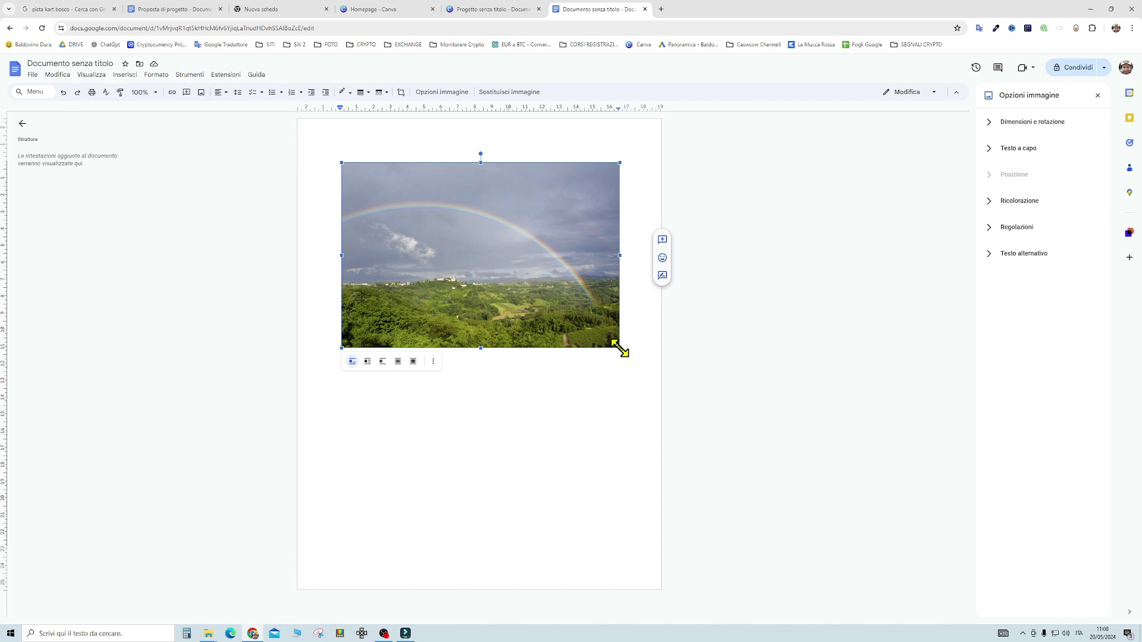
pyautogui.moveTo(620, 348); pyautogui.dragTo(640, 360)
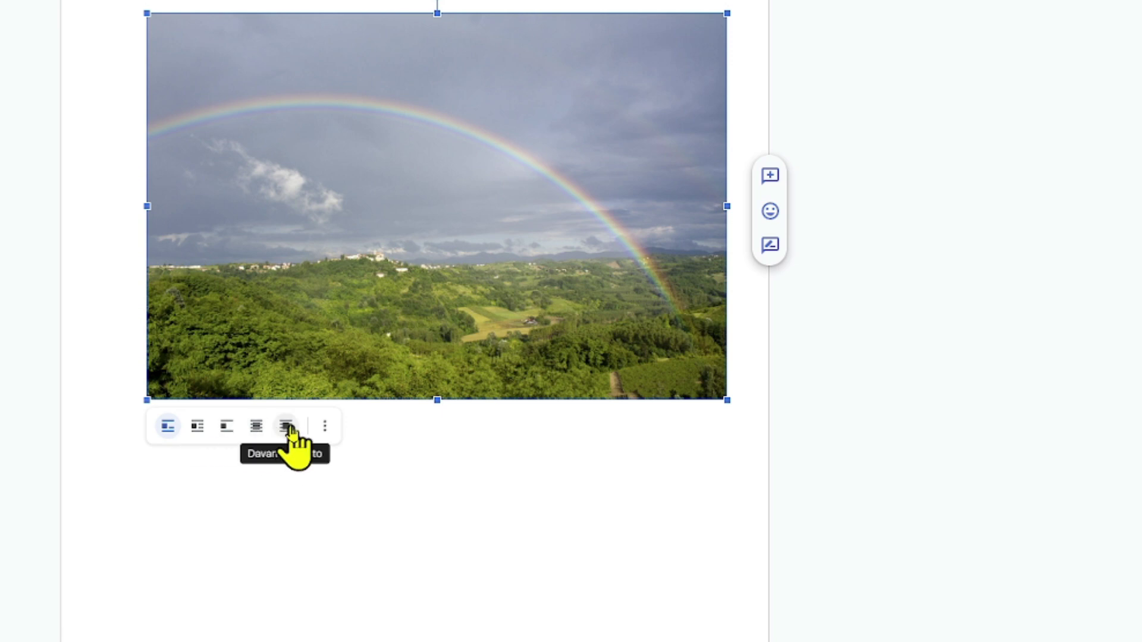
# - Set the rainbow photo behind the text with Fissa posizione sulla pagina, and fit it across the full page width at the page's top edge
pyautogui.click(255, 428)
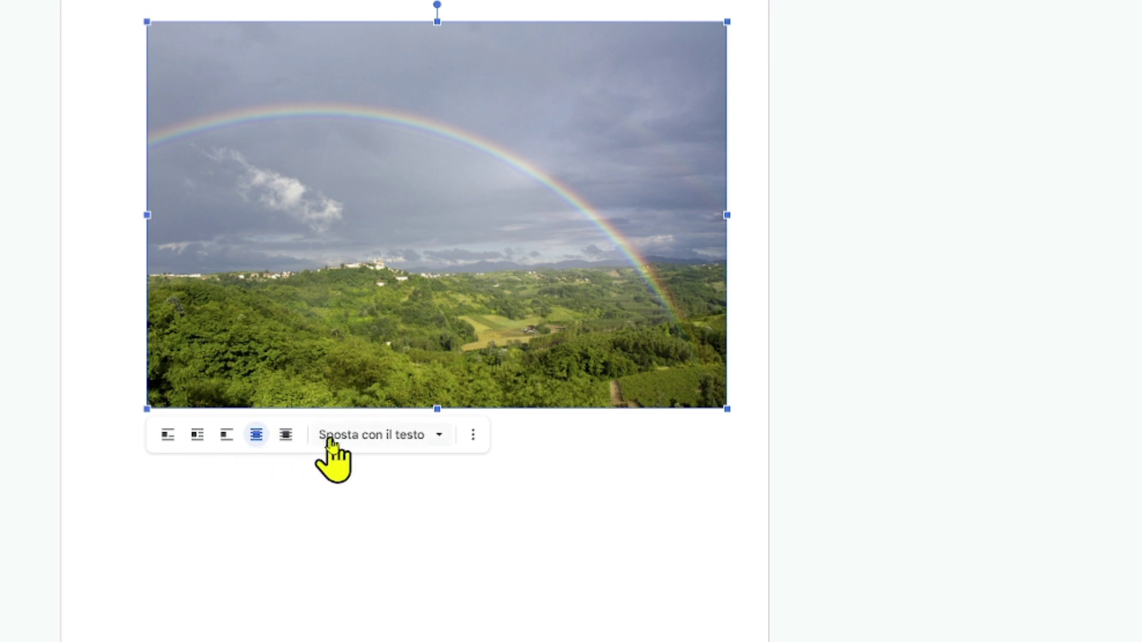
pyautogui.click(439, 440)
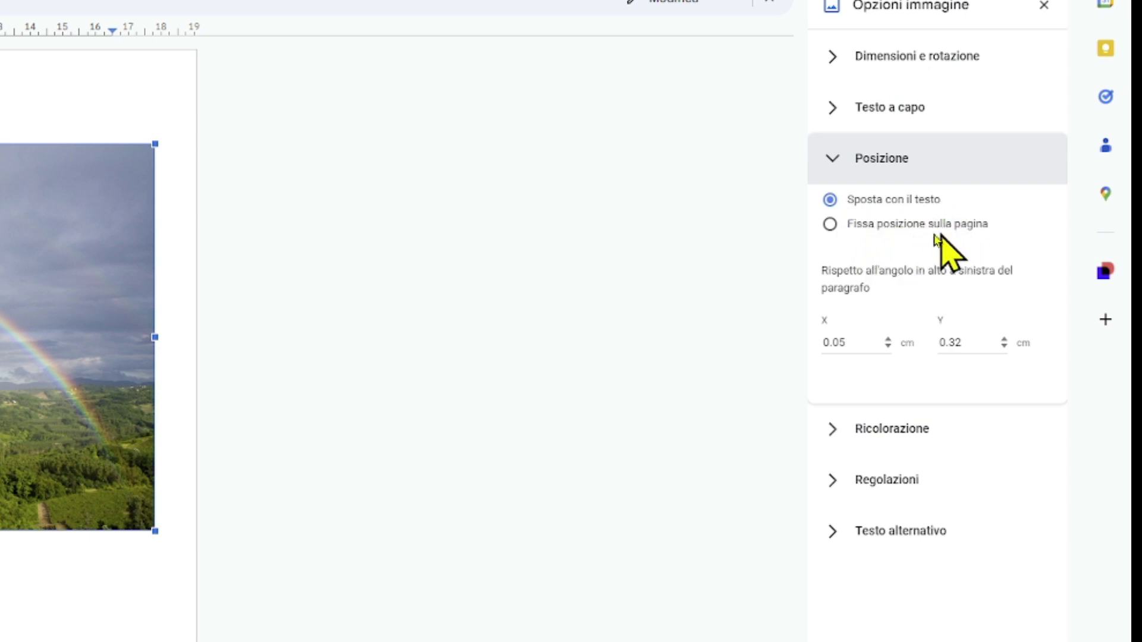
pyautogui.click(829, 224)
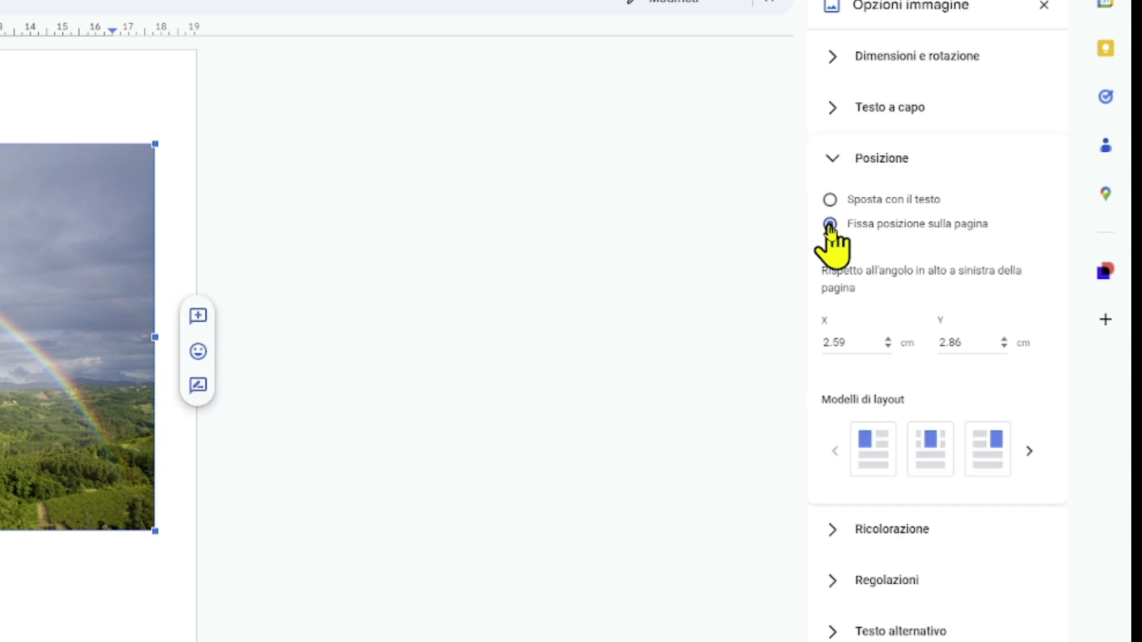
pyautogui.moveTo(92, 344); pyautogui.dragTo(464, 278)
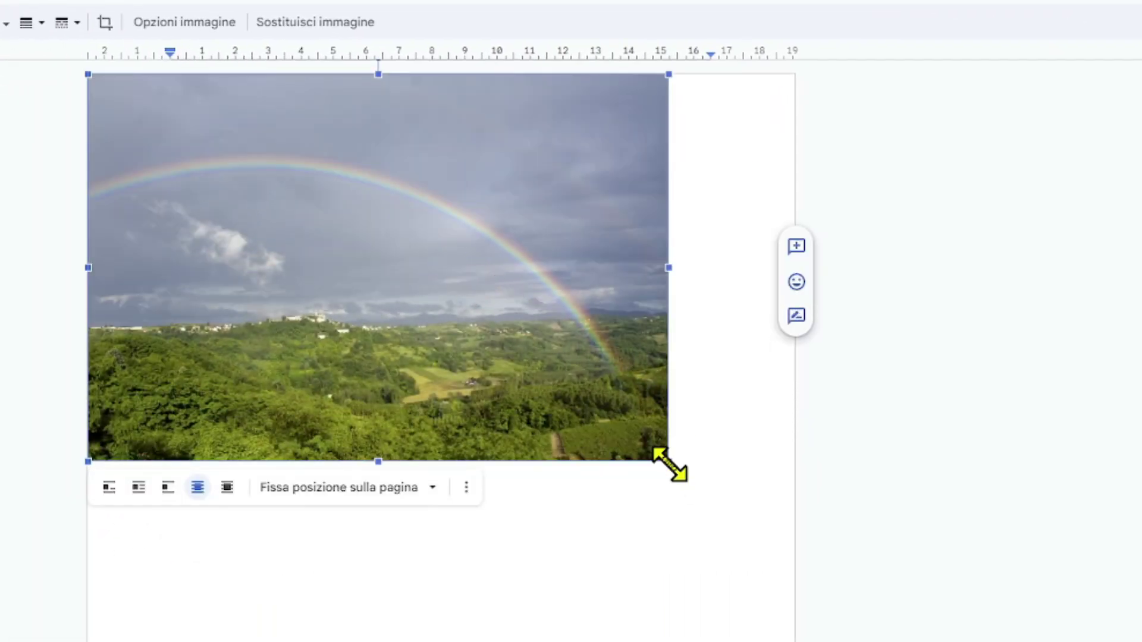
pyautogui.moveTo(670, 464); pyautogui.dragTo(770, 549)
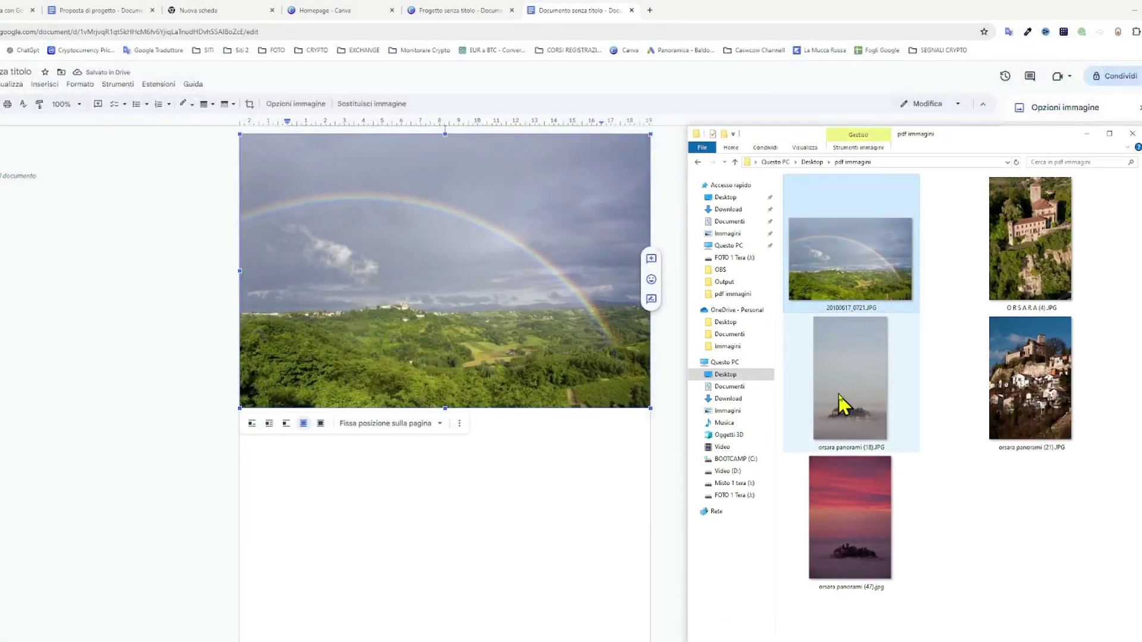
# - Insert orsara panorami (21).JPG from the pdf immagini folder and set it in front of the text with Fissa posizione sulla pagina
pyautogui.moveTo(1032, 387); pyautogui.dragTo(479, 510)
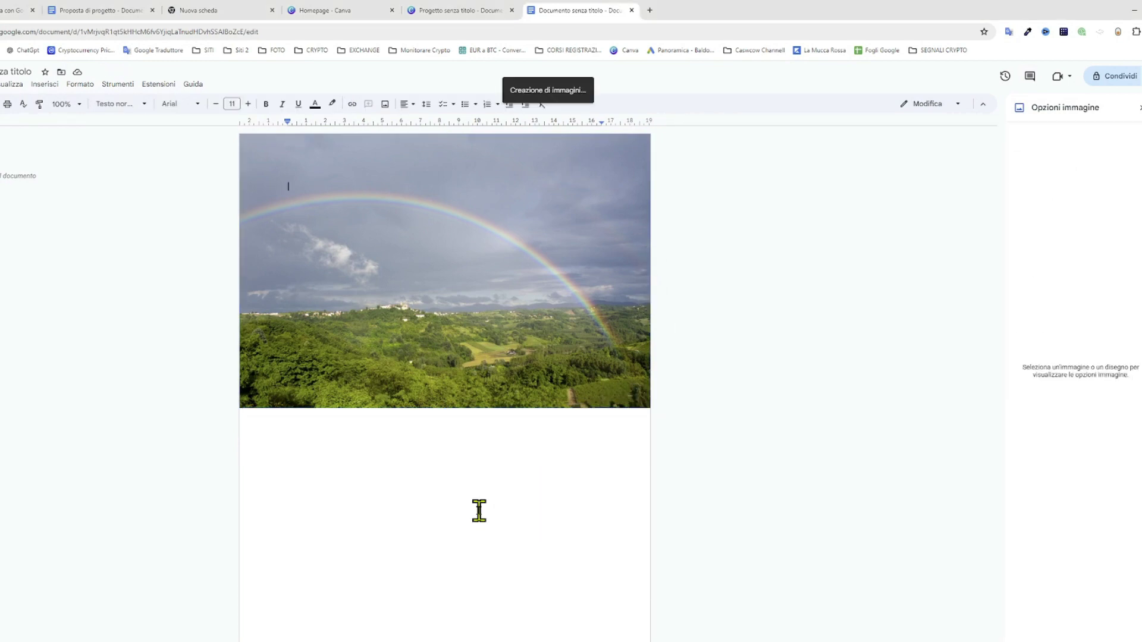
pyautogui.click(463, 427)
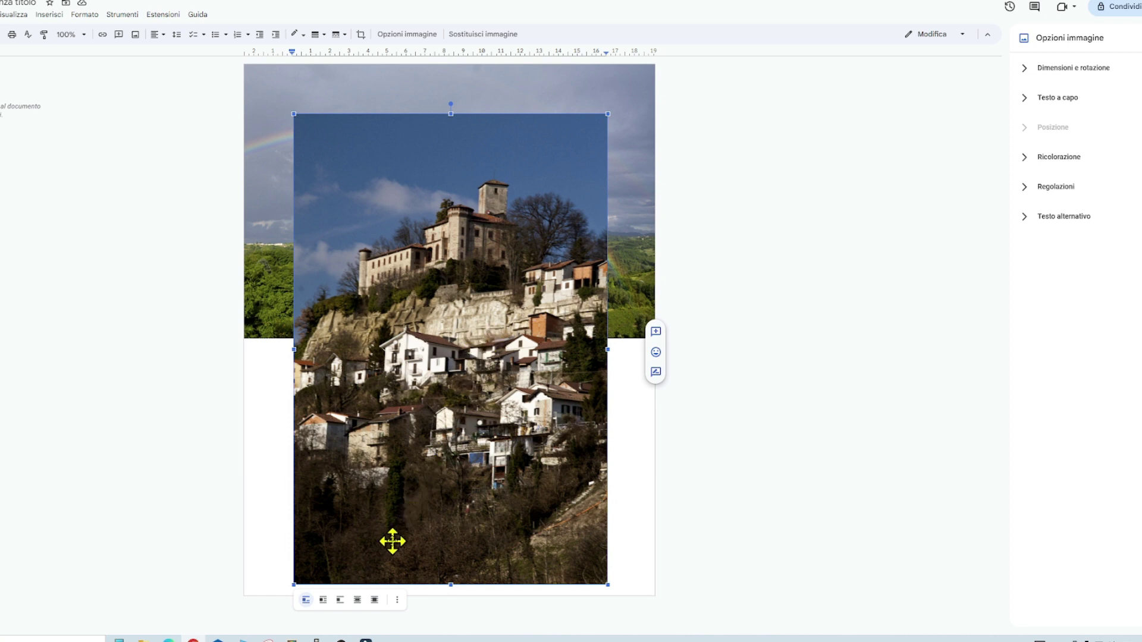
pyautogui.click(375, 601)
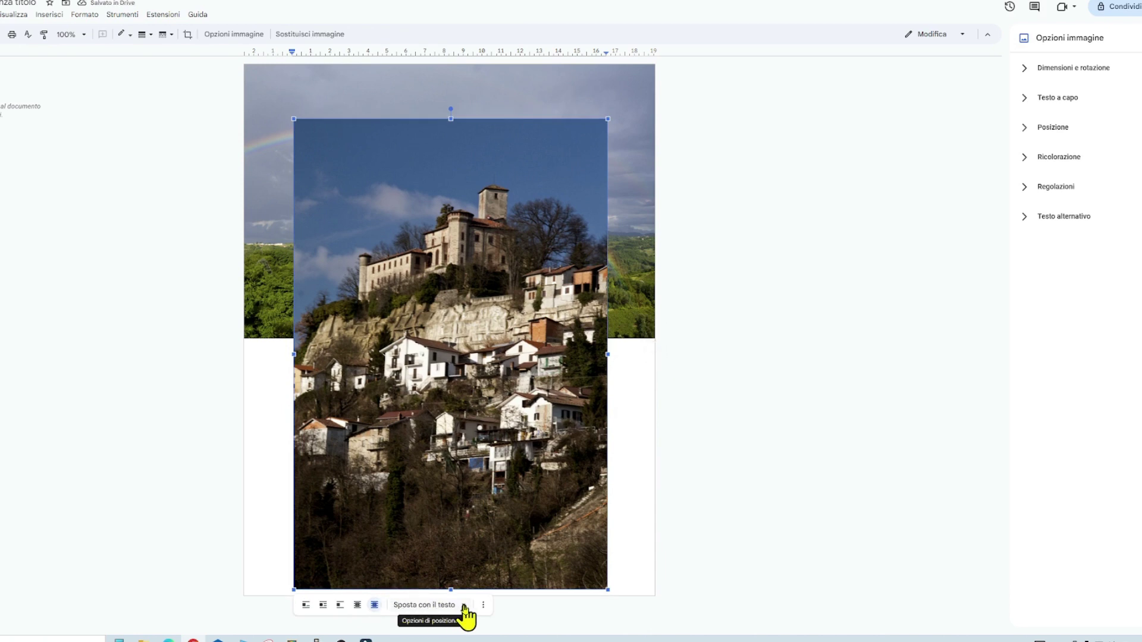
pyautogui.click(464, 606)
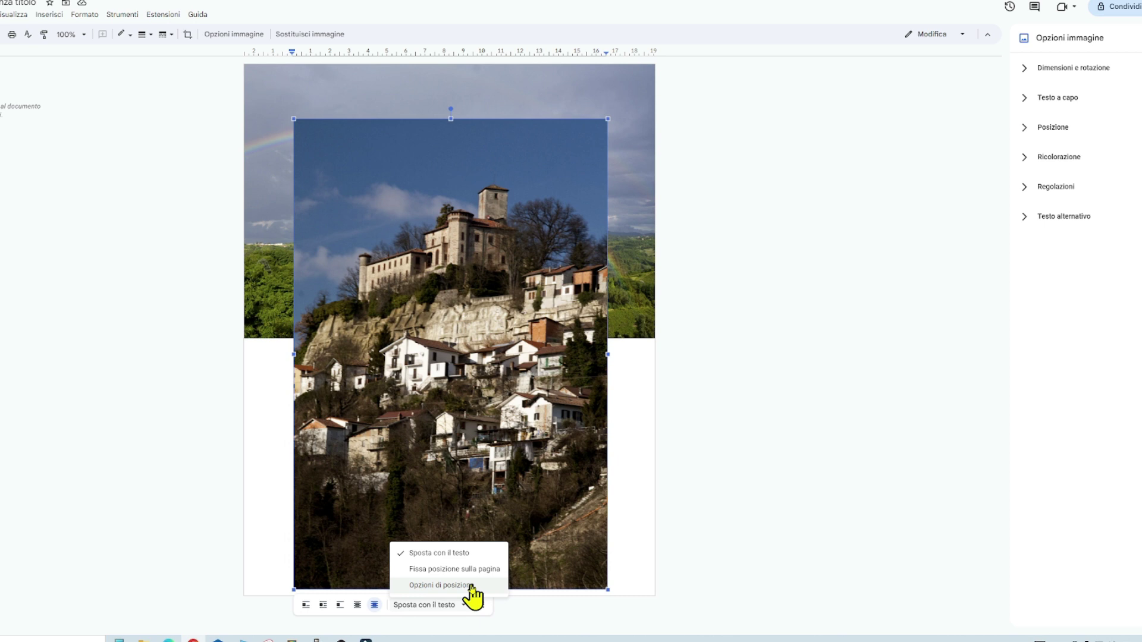
pyautogui.click(471, 587)
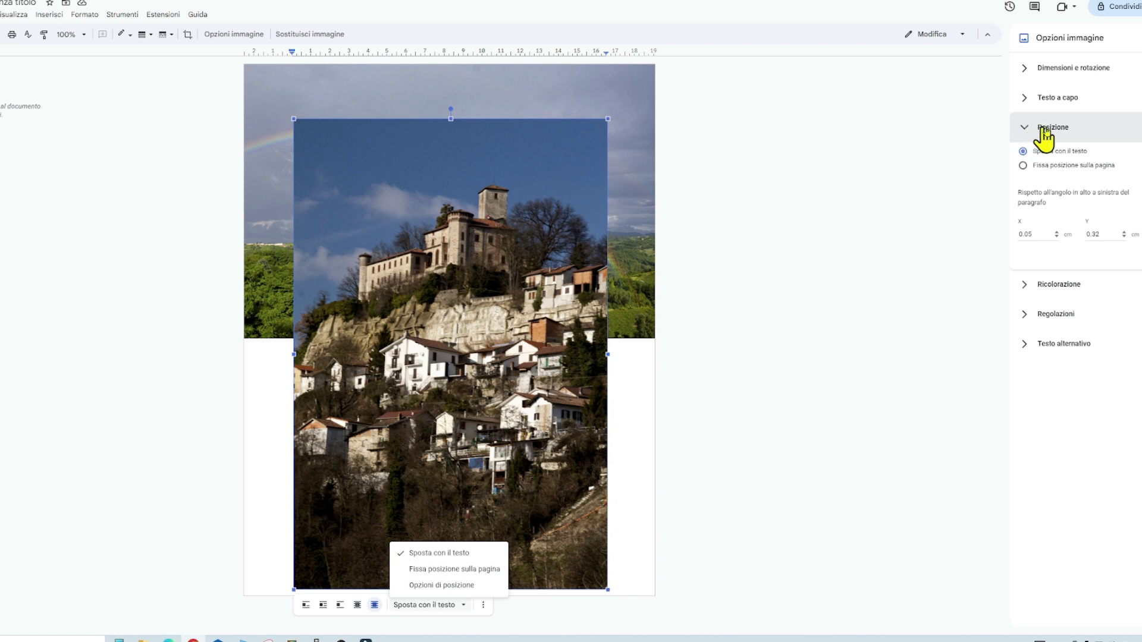
pyautogui.click(1023, 166)
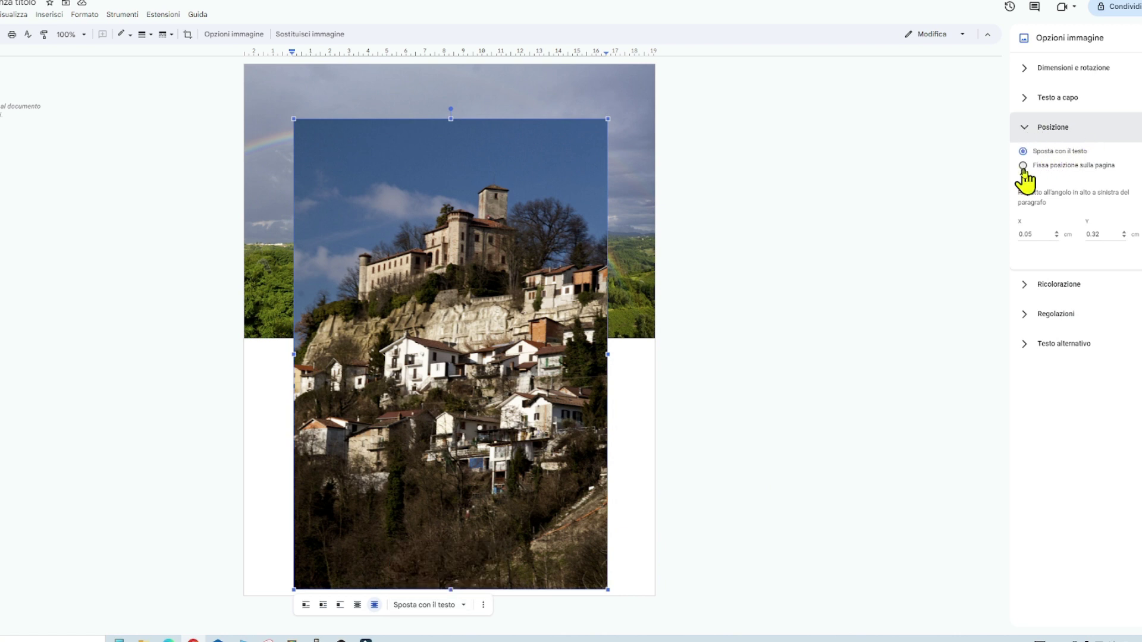
# - Place the hilltop castle photo in the page's lower-left corner and scale it to slightly over half the page width
pyautogui.moveTo(456, 319); pyautogui.dragTo(411, 324)
pyautogui.moveTo(575, 135); pyautogui.dragTo(371, 314)
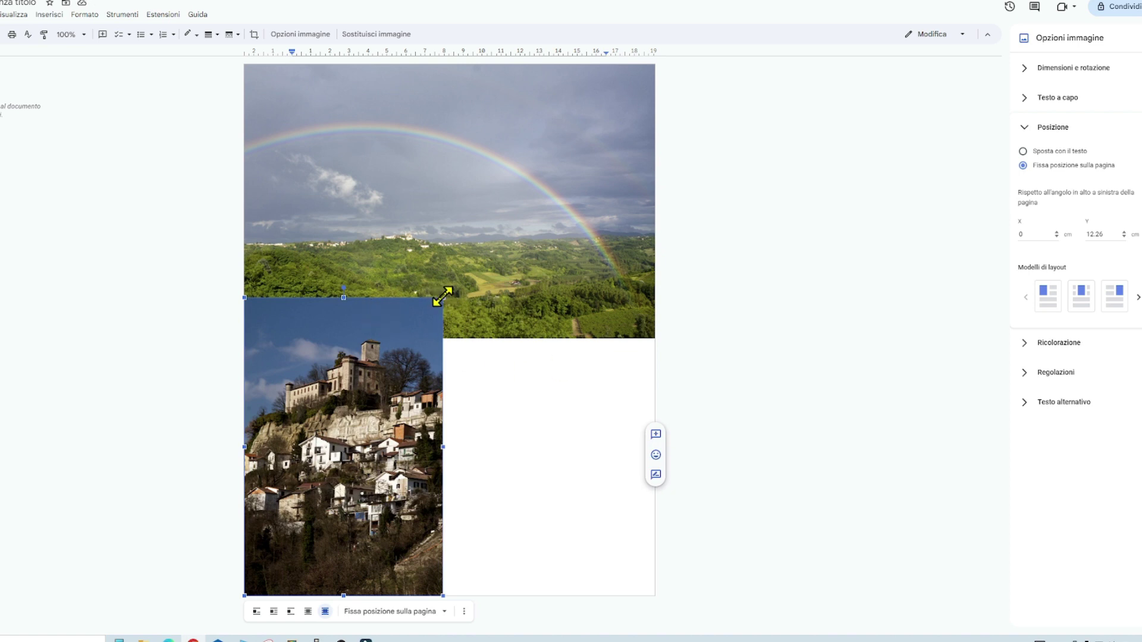
pyautogui.moveTo(443, 296); pyautogui.dragTo(464, 287)
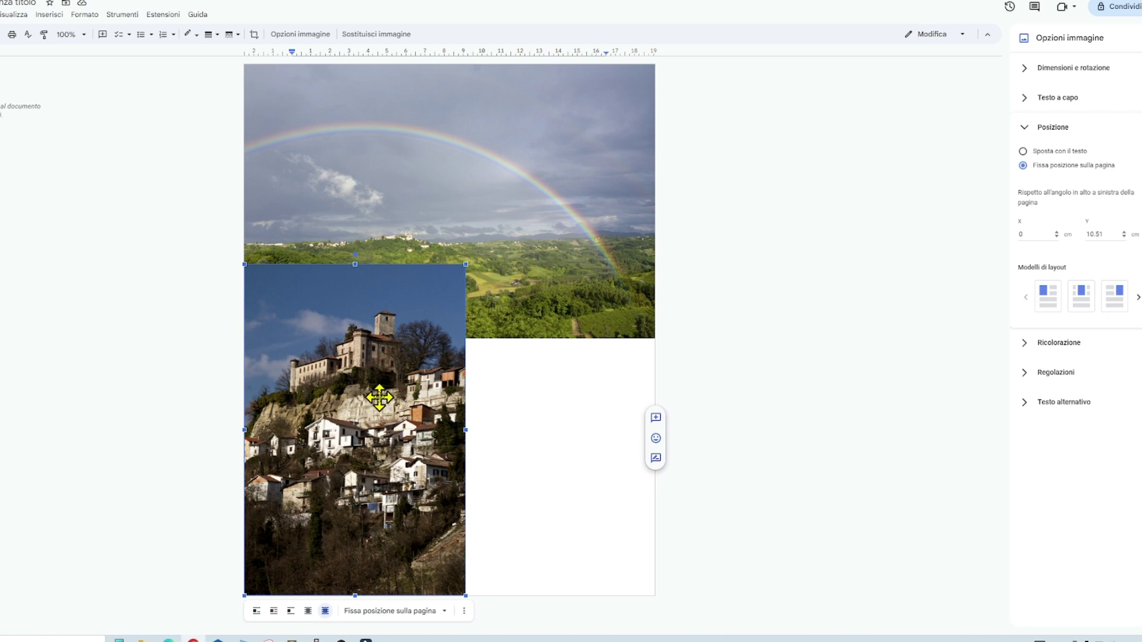
# - Insert orsara panorami (18).JPG from the pdf immagini folder and set it in front of the text with Fissa posizione sulla pagina
pyautogui.moveTo(142, 639)
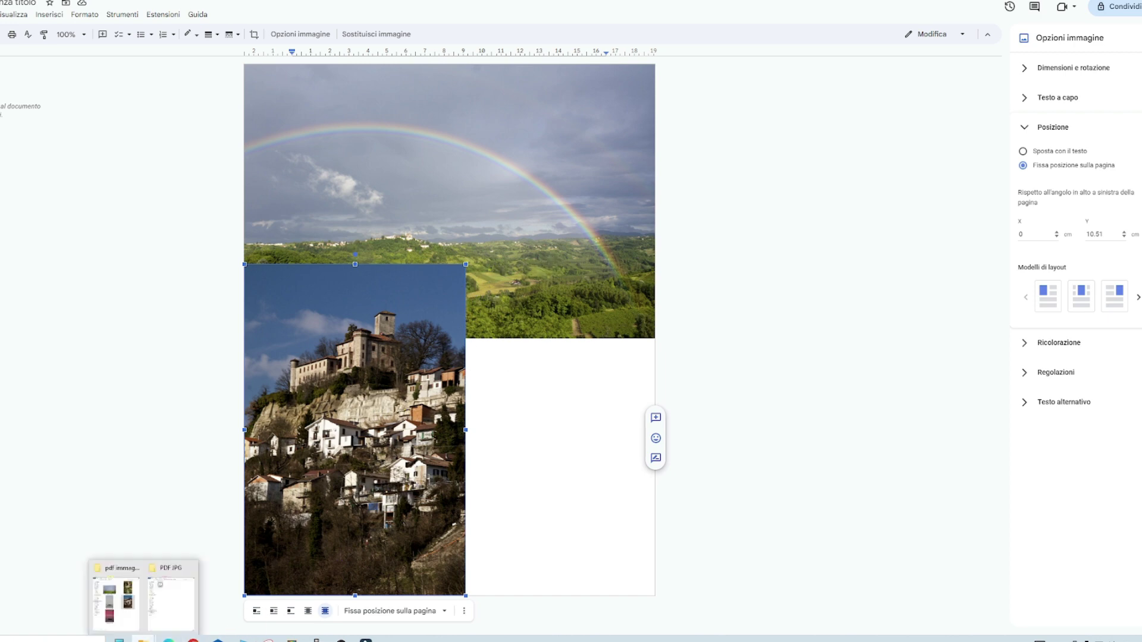
pyautogui.click(128, 618)
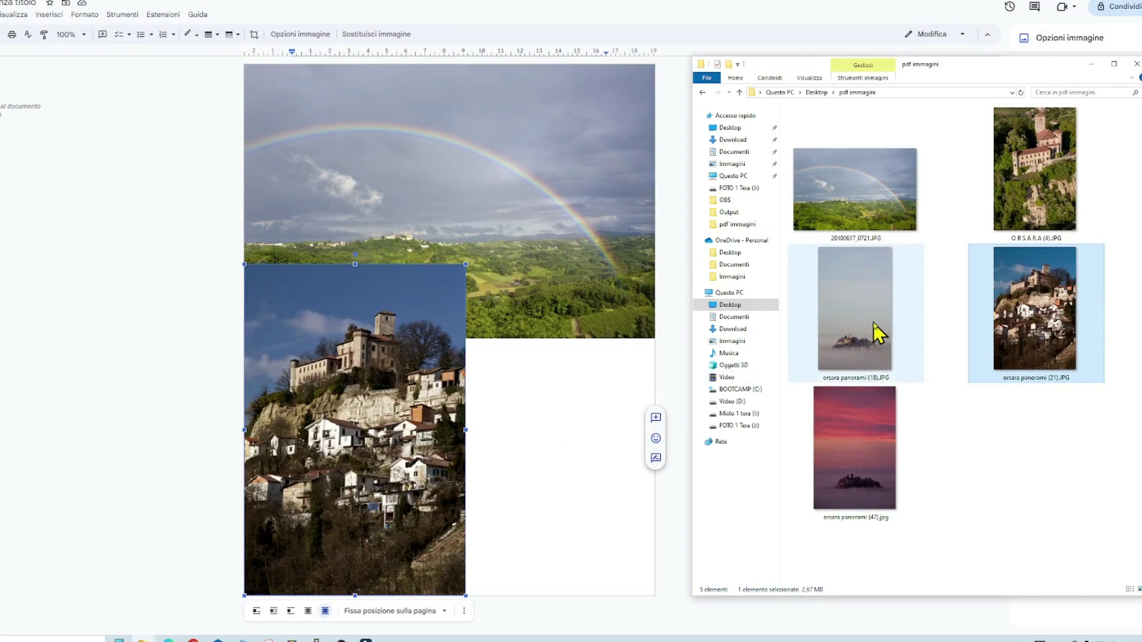
pyautogui.moveTo(872, 329); pyautogui.dragTo(560, 382)
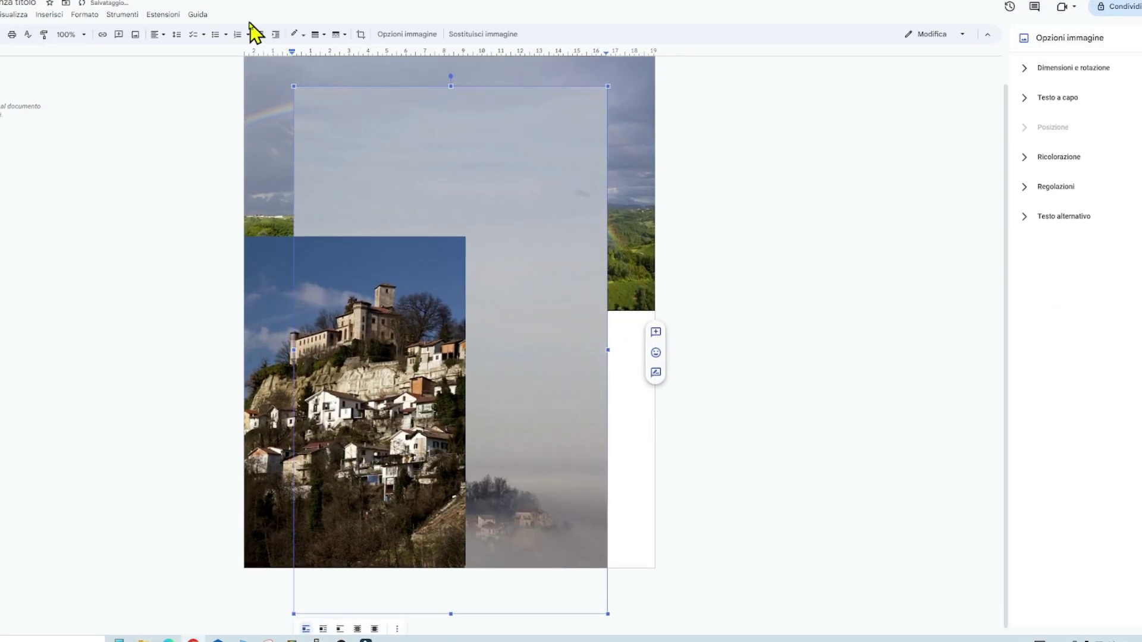
pyautogui.click(375, 631)
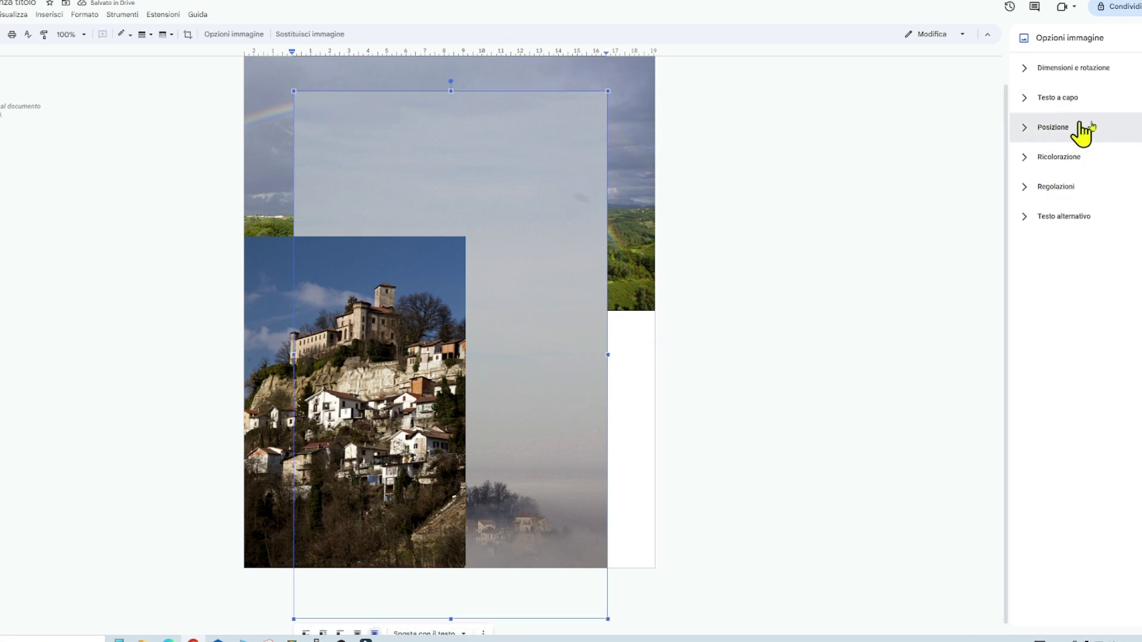
pyautogui.click(1030, 128)
pyautogui.click(1023, 165)
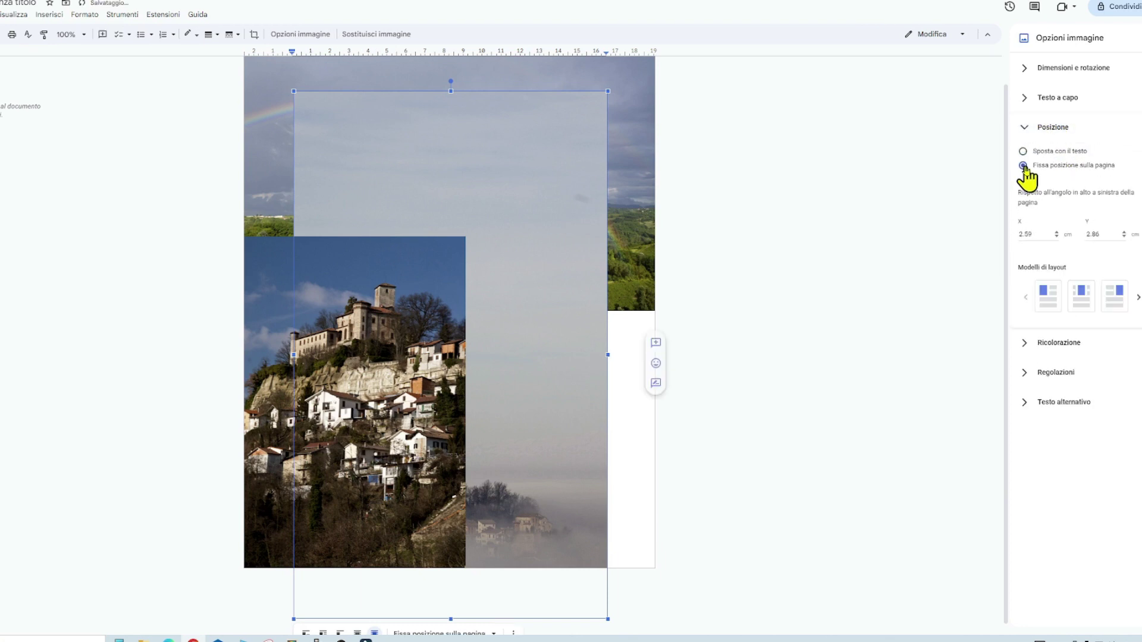
# - Scale down the misty castle photo and place it in the page's lower-right area at about X 11.01 cm, Y 7.43 cm
pyautogui.moveTo(474, 319); pyautogui.dragTo(549, 300)
pyautogui.moveTo(580, 125); pyautogui.dragTo(579, 252)
pyautogui.moveTo(553, 338); pyautogui.dragTo(592, 364)
pyautogui.moveTo(589, 437); pyautogui.dragTo(591, 444)
pyautogui.click(870, 429)
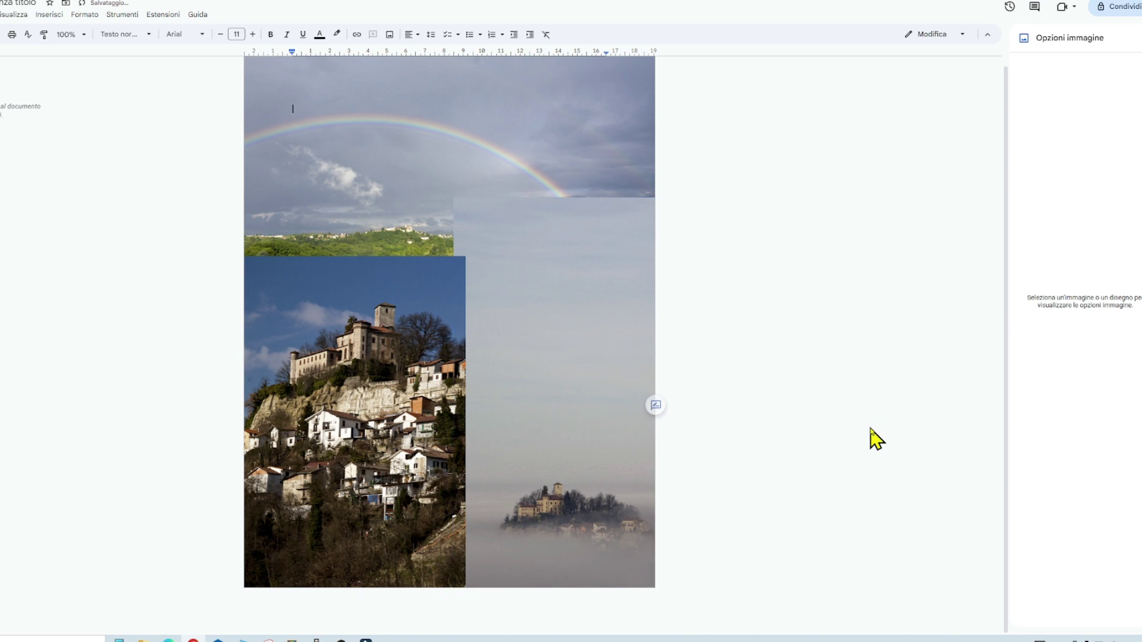
# - Send the misty castle photo behind the text so that it sits beneath the other two photos
pyautogui.click(540, 419)
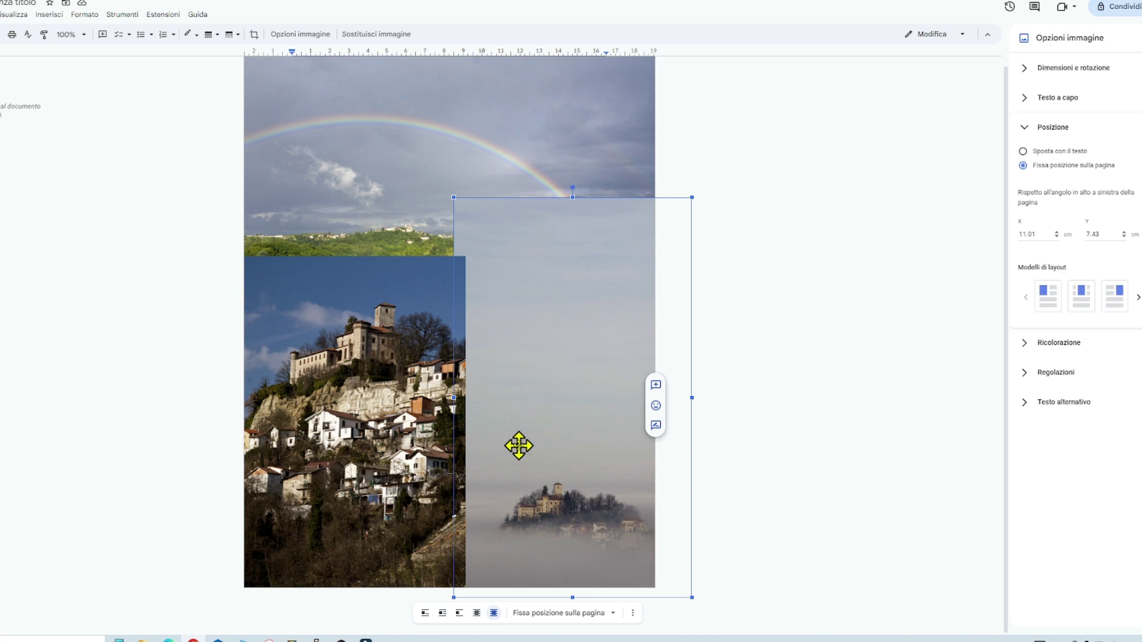
pyautogui.click(477, 615)
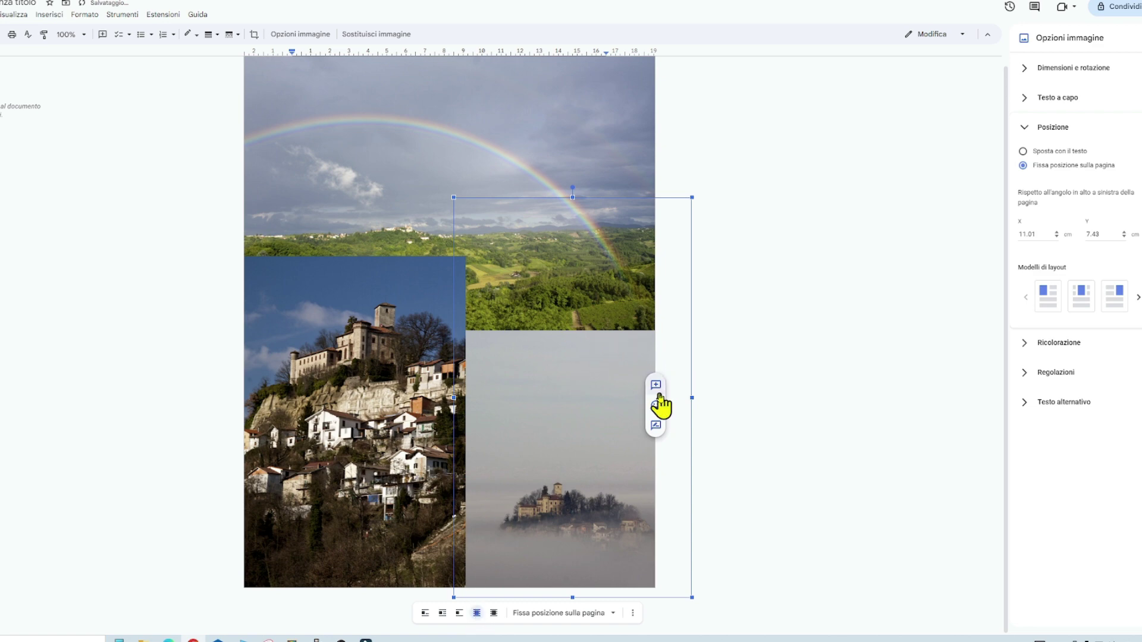
pyautogui.click(908, 405)
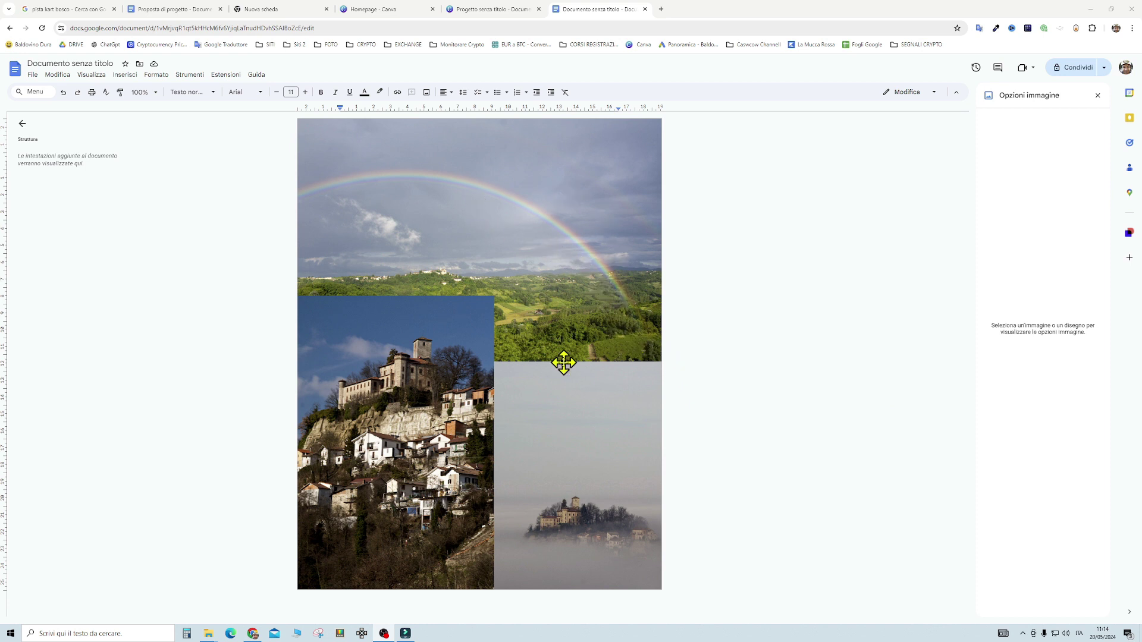
# - Give the hilltop castle photo in the page's lower-left corner a black border with a thickness of 8 pt
pyautogui.click(567, 228)
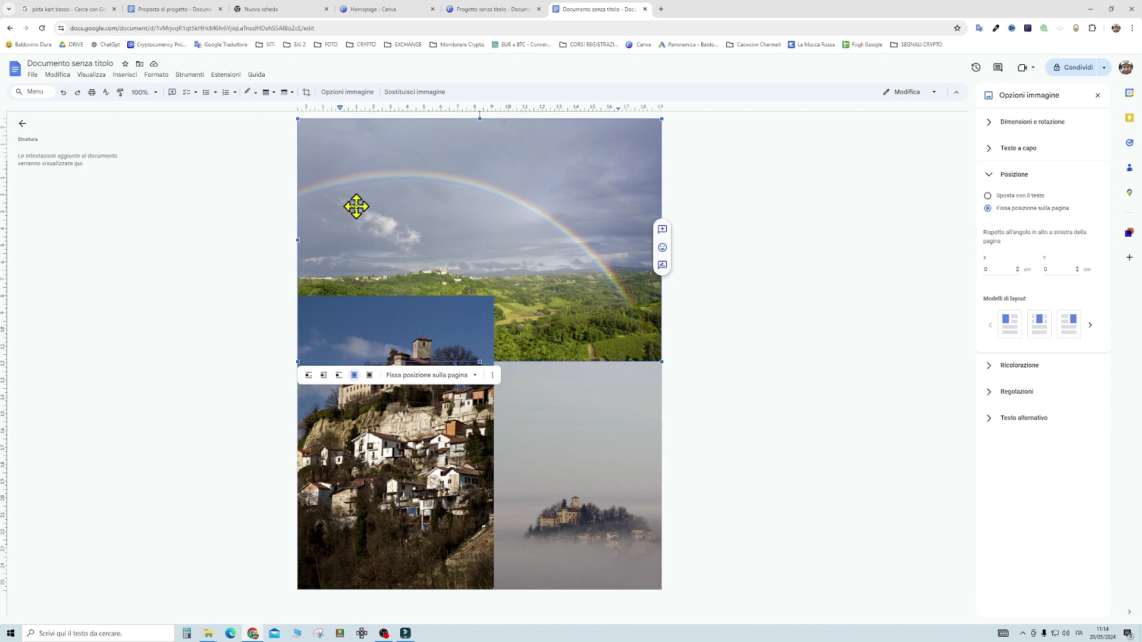
pyautogui.click(406, 336)
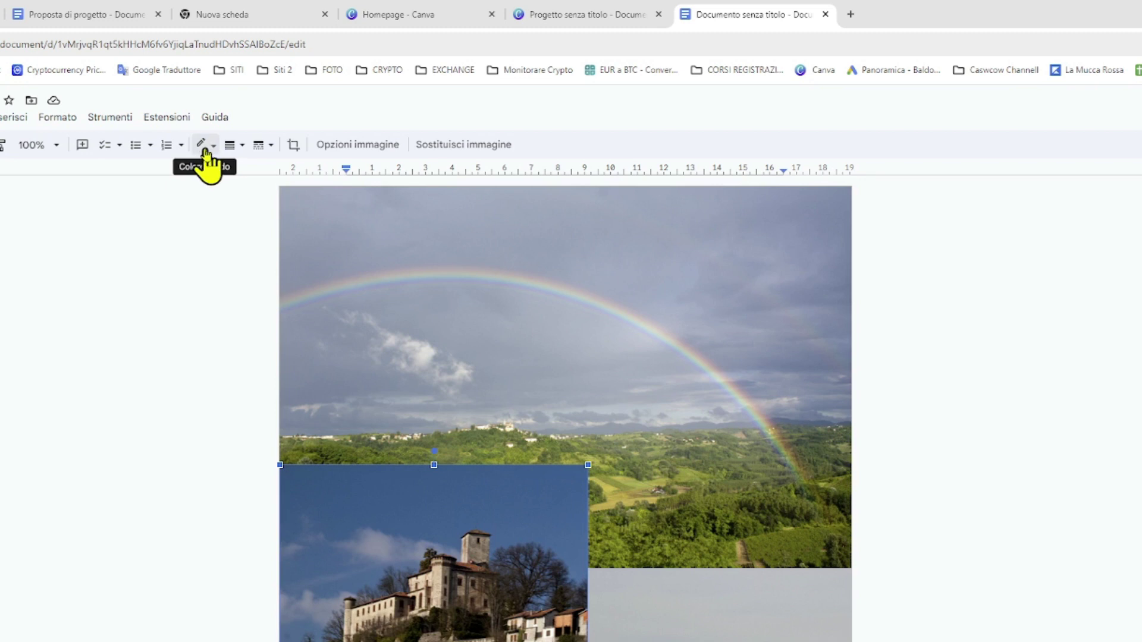
pyautogui.click(209, 154)
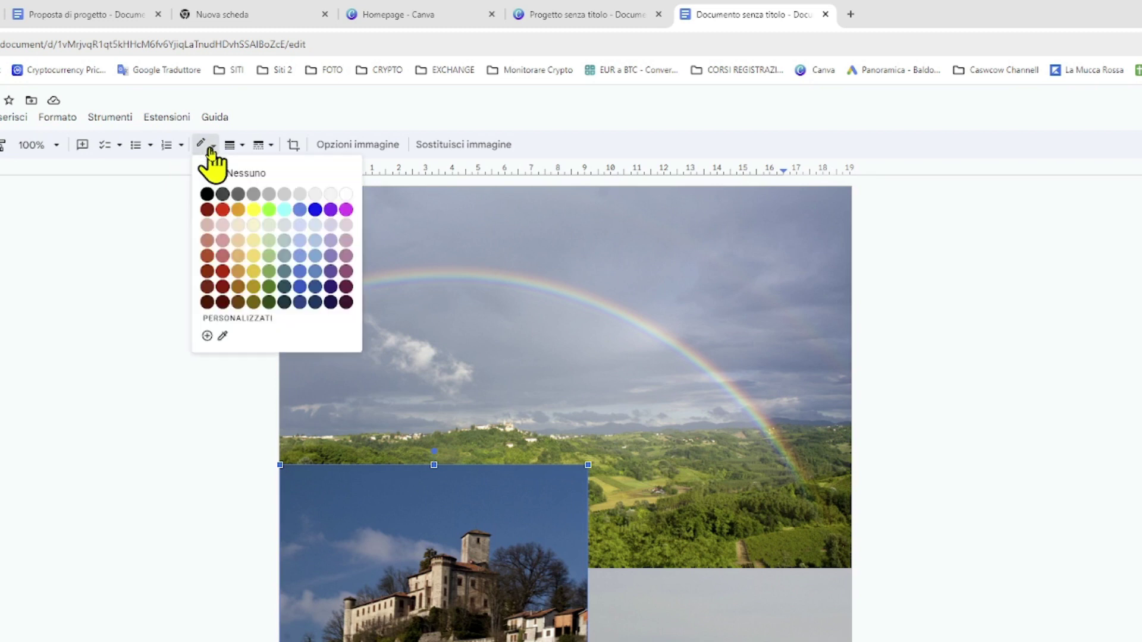
pyautogui.click(207, 195)
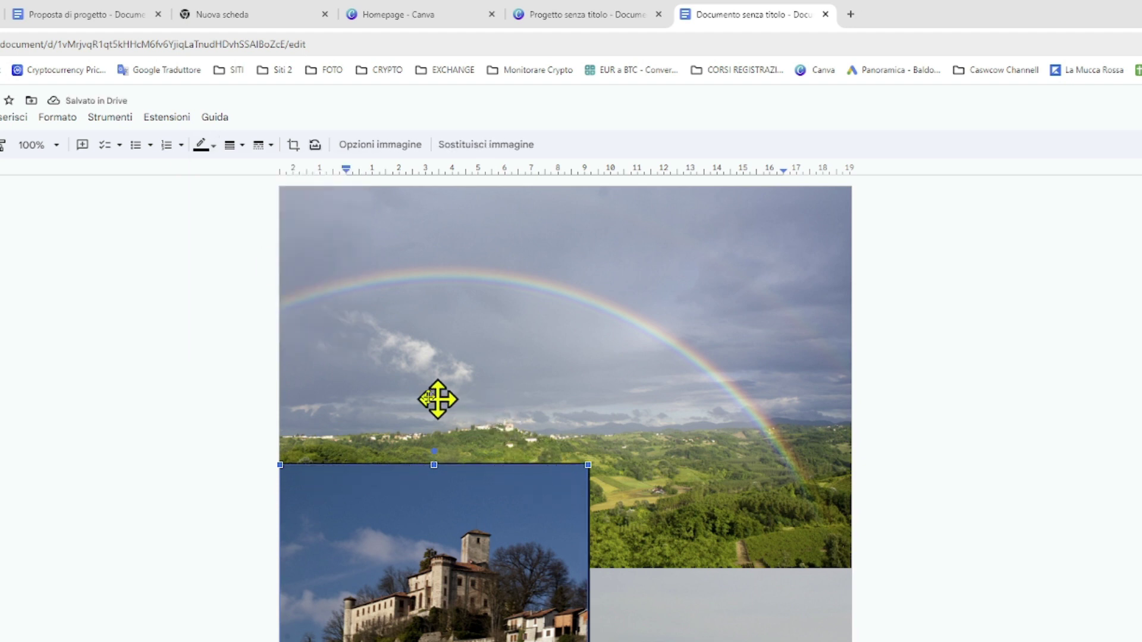
pyautogui.click(232, 153)
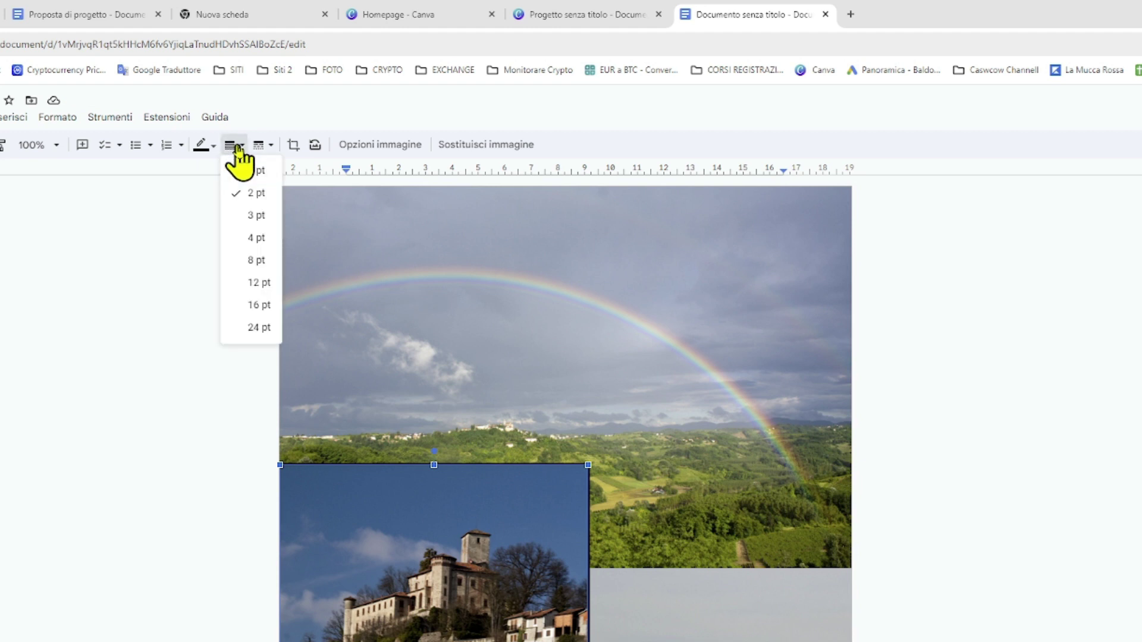
pyautogui.click(255, 259)
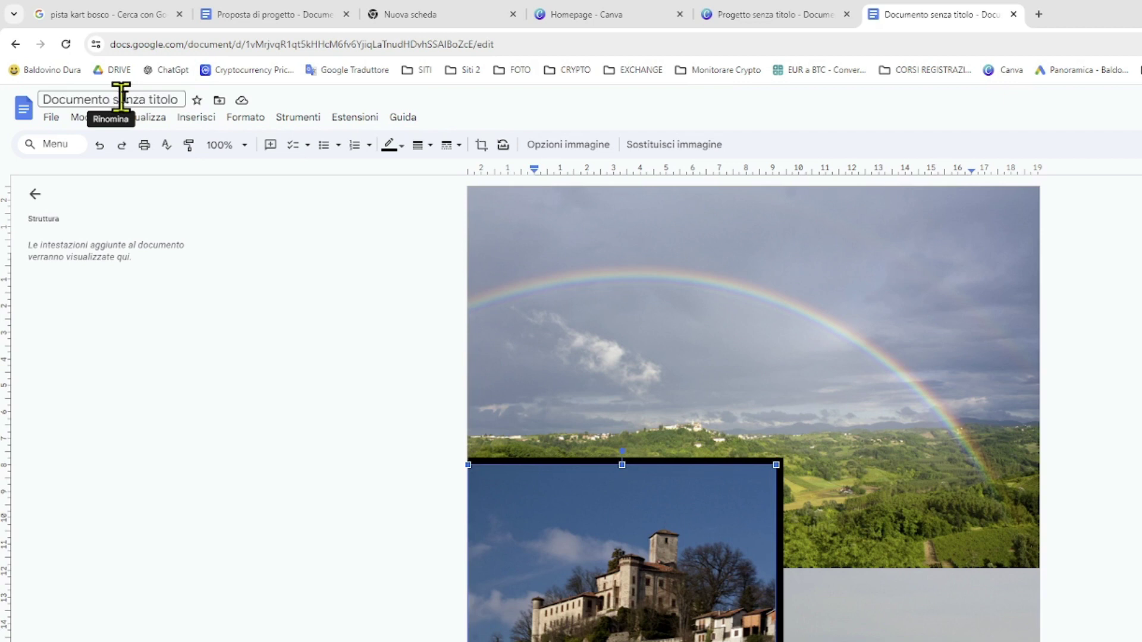
# - Rename the document as prova pdf multiplo
pyautogui.click(101, 99)
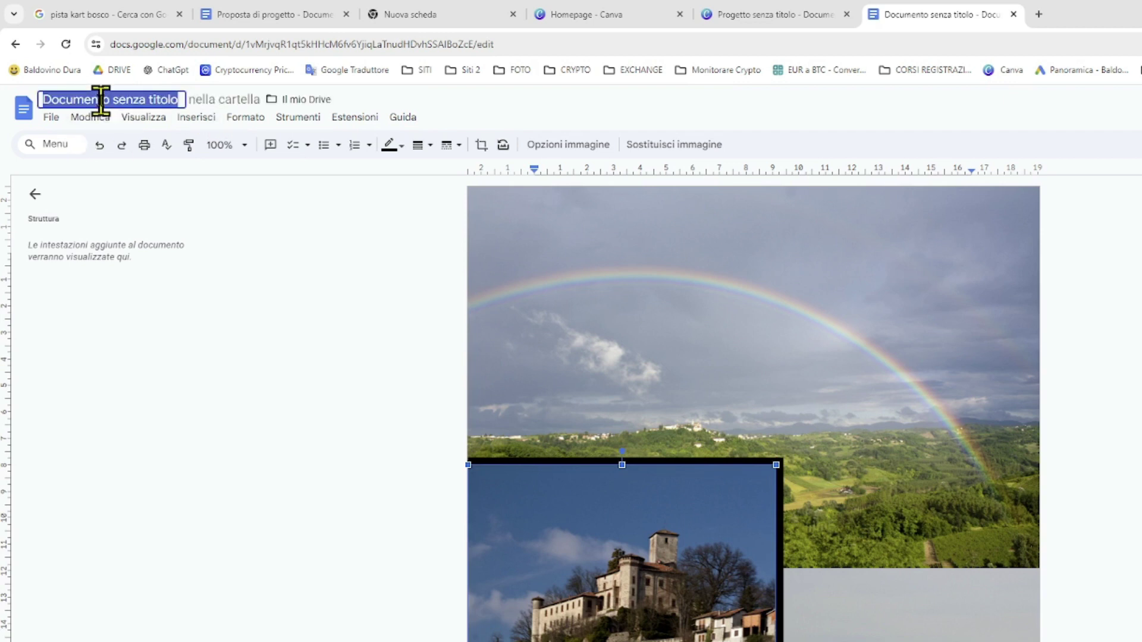
pyautogui.write('pr')
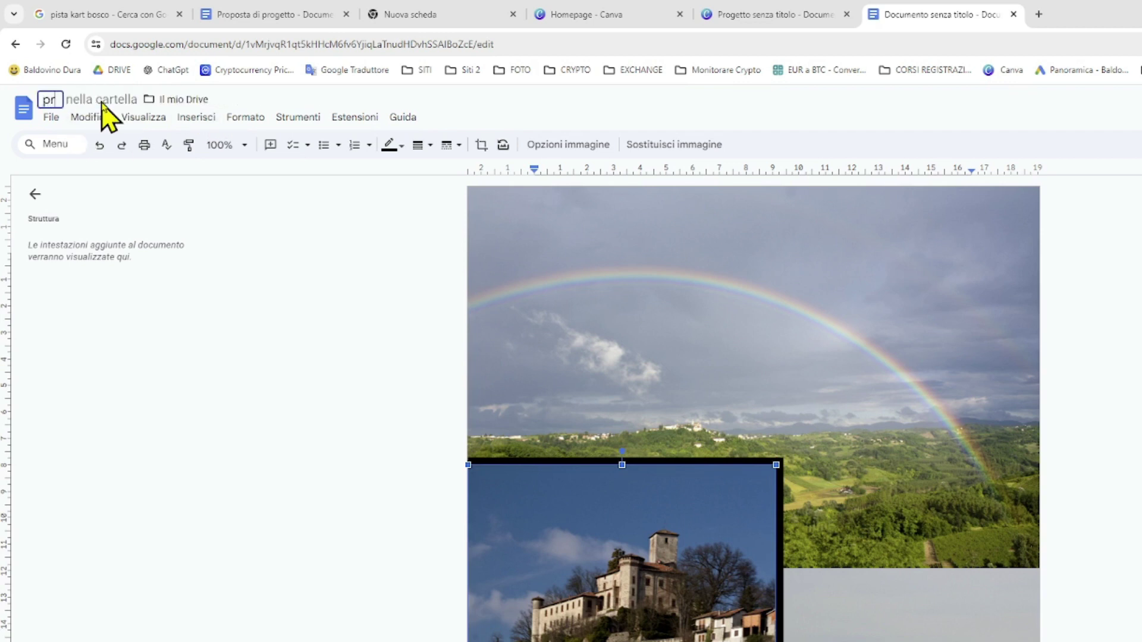
pyautogui.write('ova pdf m')
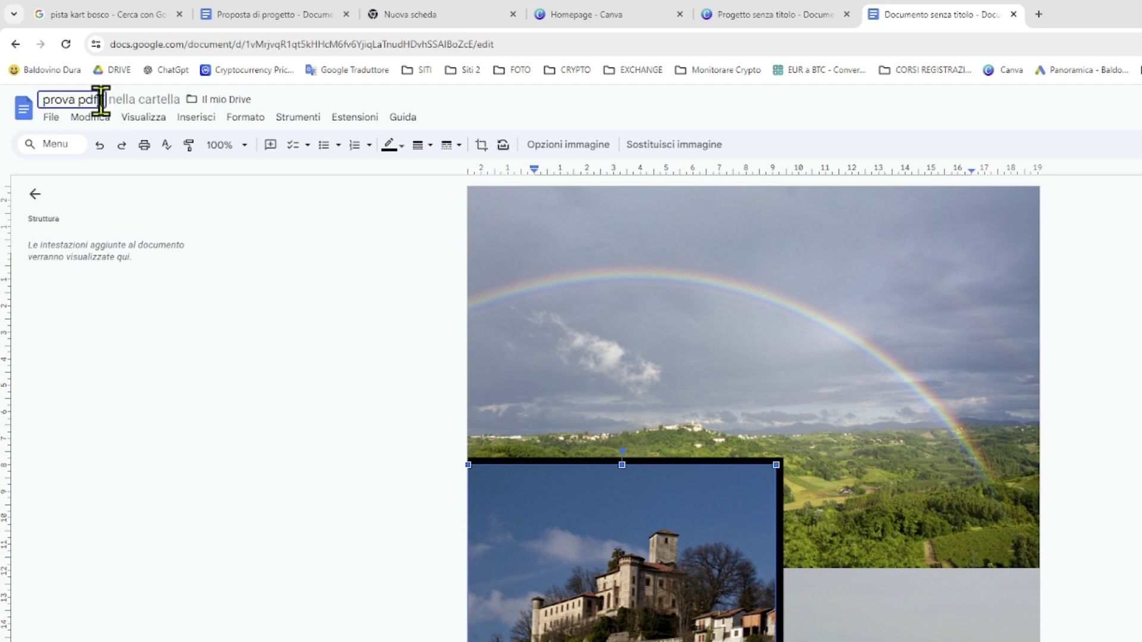
pyautogui.write('ultiplo')
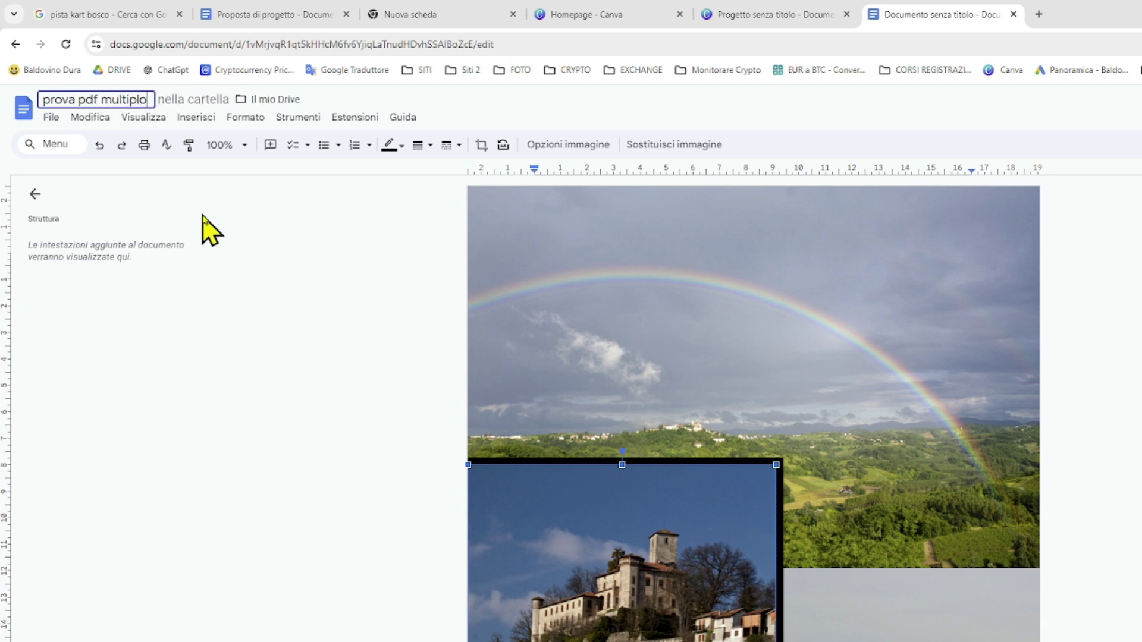
pyautogui.press('Return')
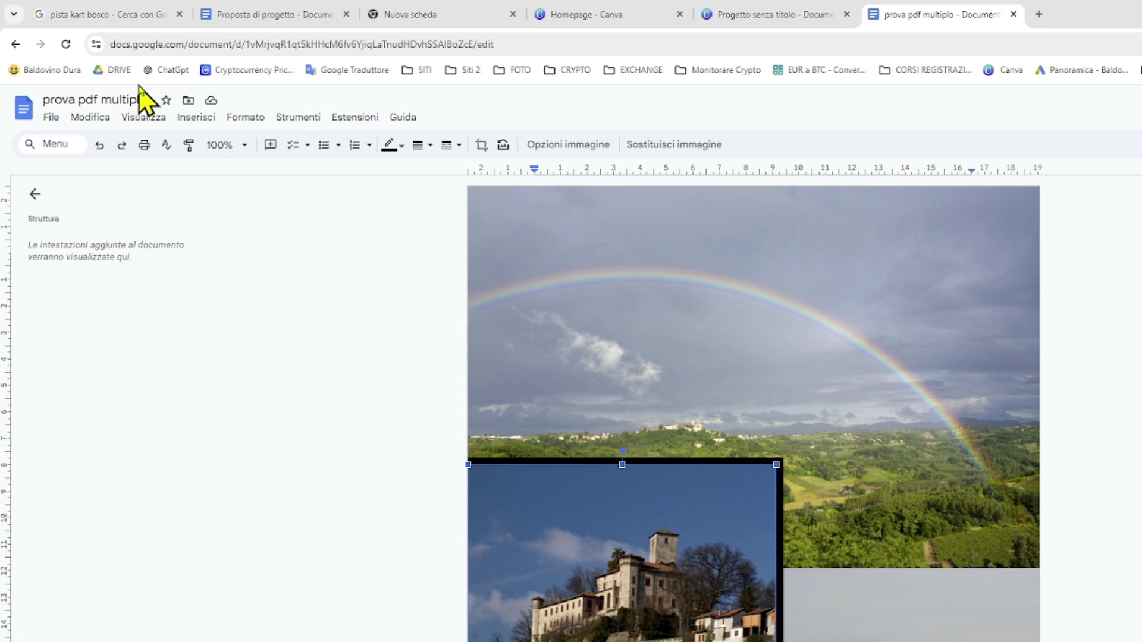
# - Download the document as Documento PDF (.pdf) and open the downloaded prova pdf multiplo.pdf
pyautogui.click(51, 117)
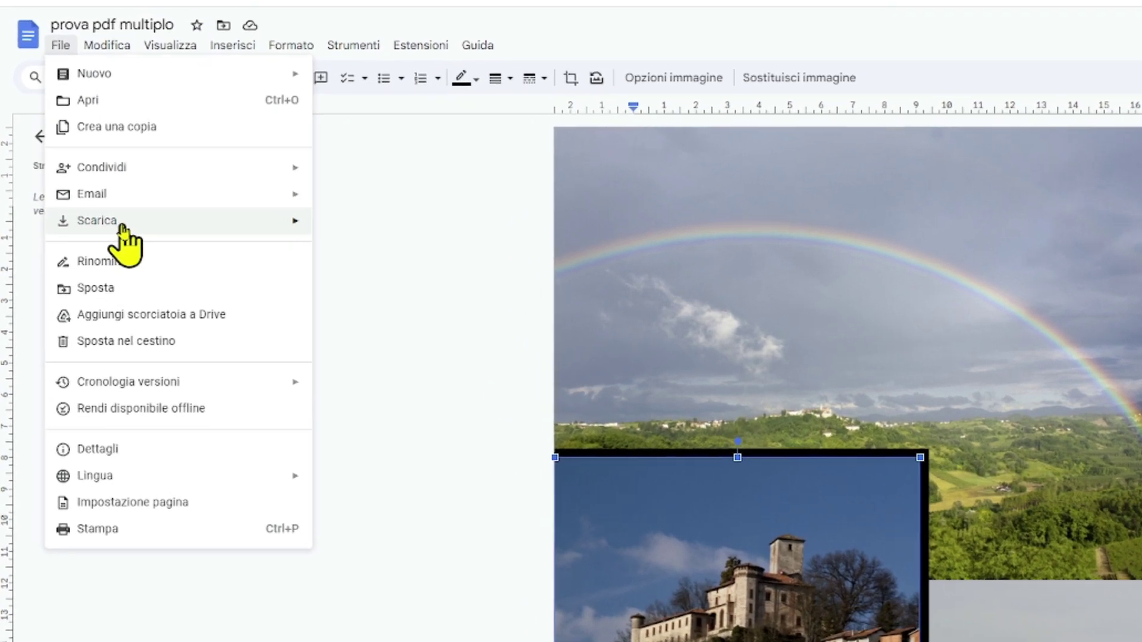
pyautogui.moveTo(102, 269)
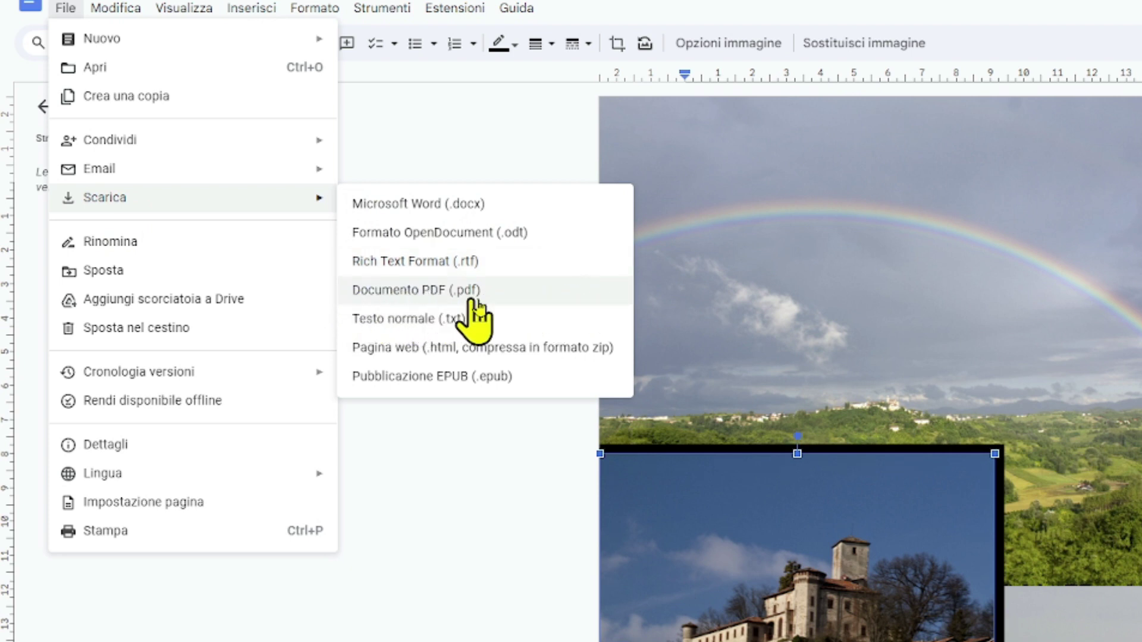
pyautogui.click(435, 296)
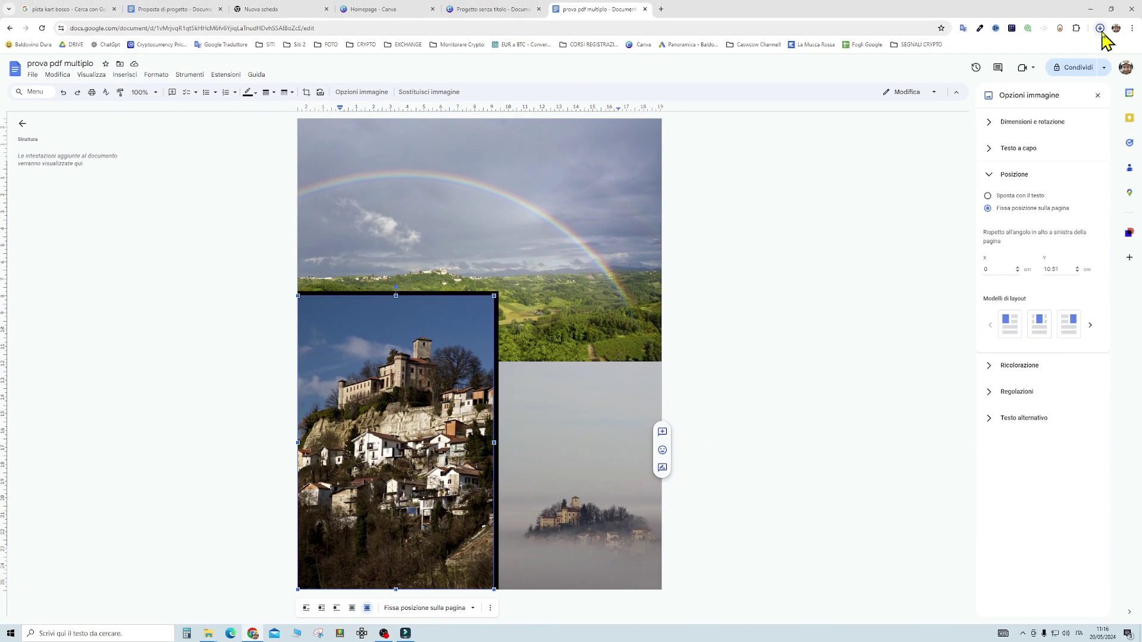
pyautogui.click(1100, 30)
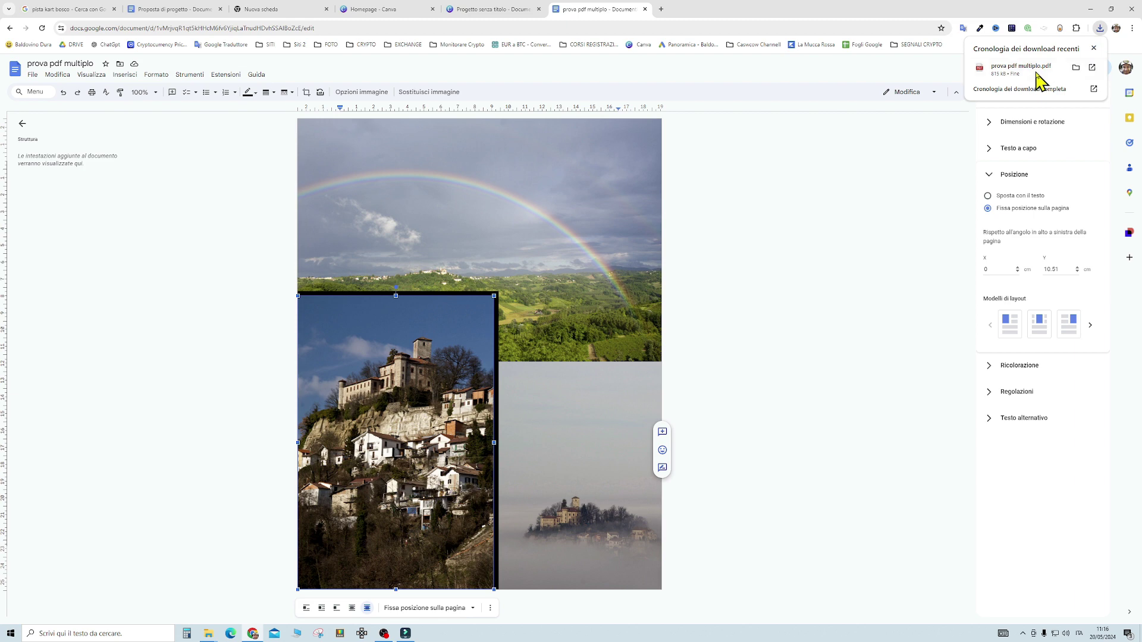
pyautogui.click(1038, 73)
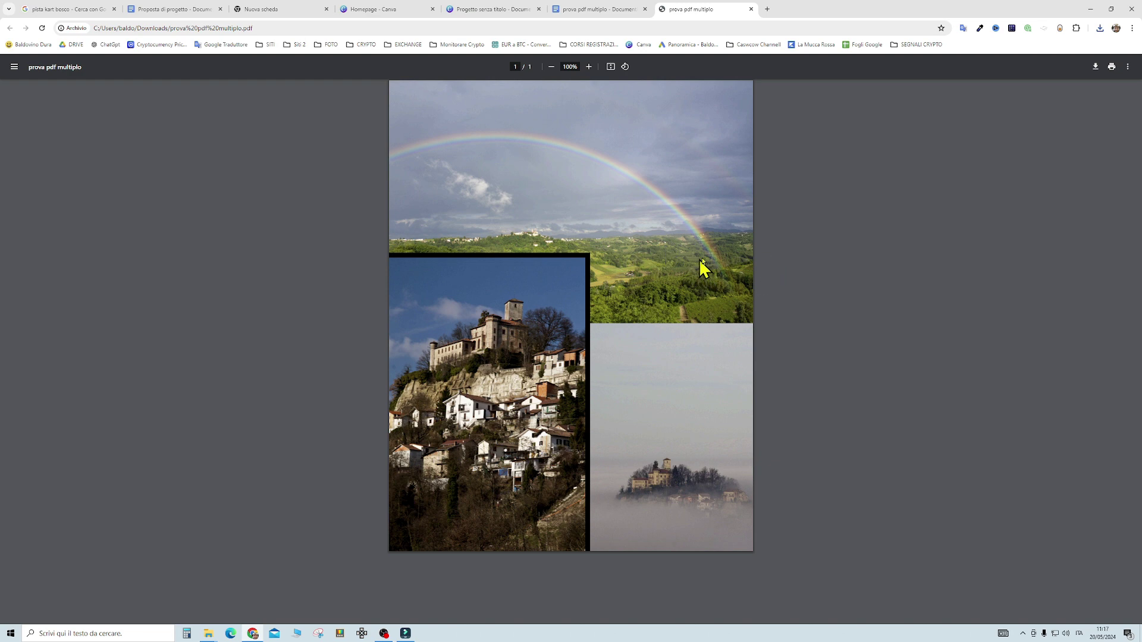
# - Switch to Canva and create a new blank Documento (A4 verticale) project by searching the formats for a4
pyautogui.click(390, 11)
pyautogui.click(792, 116)
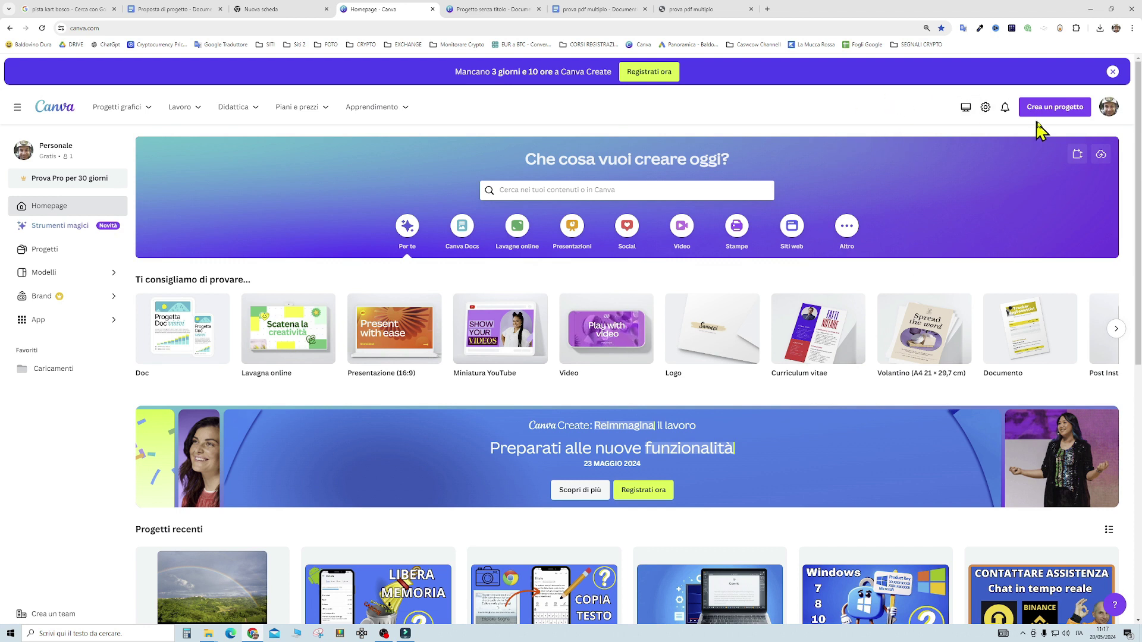
pyautogui.click(1062, 113)
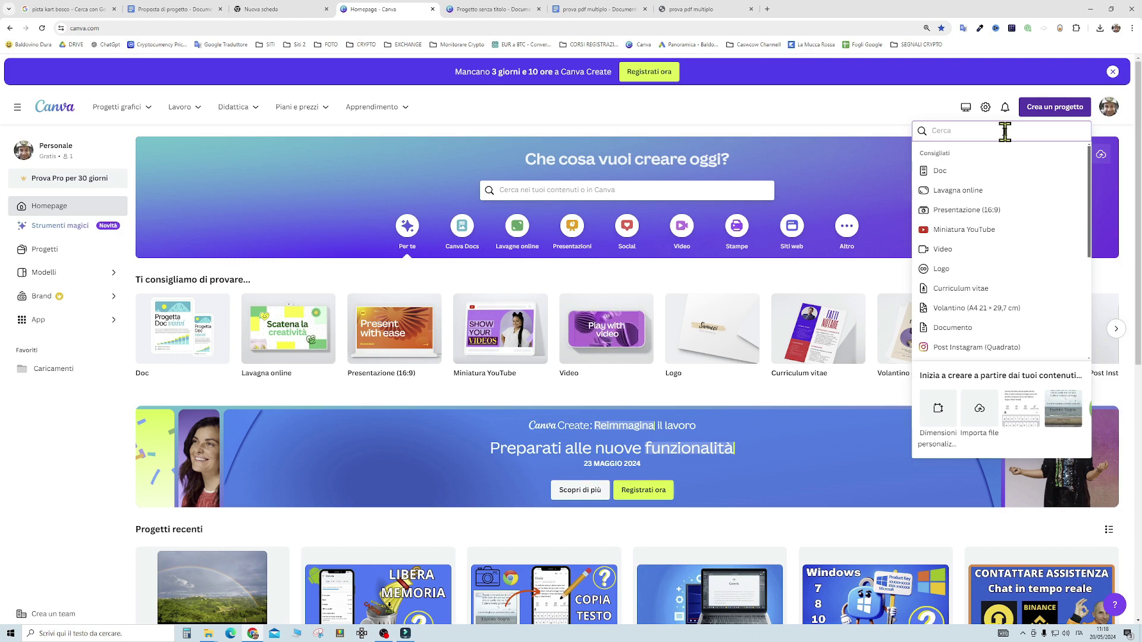
pyautogui.write('a4')
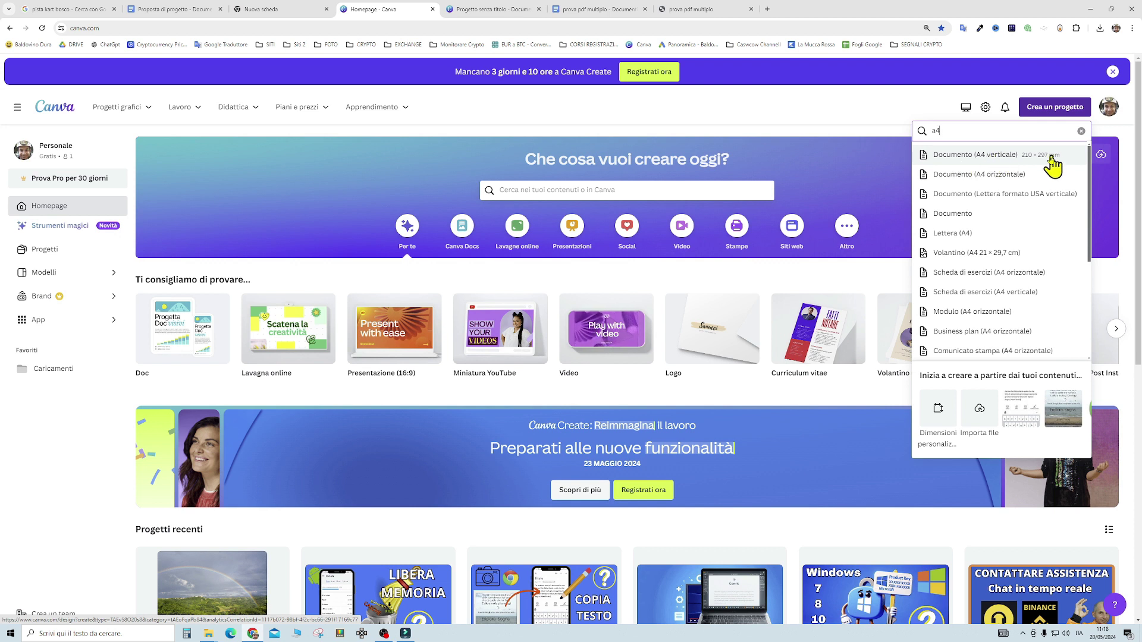
pyautogui.click(992, 157)
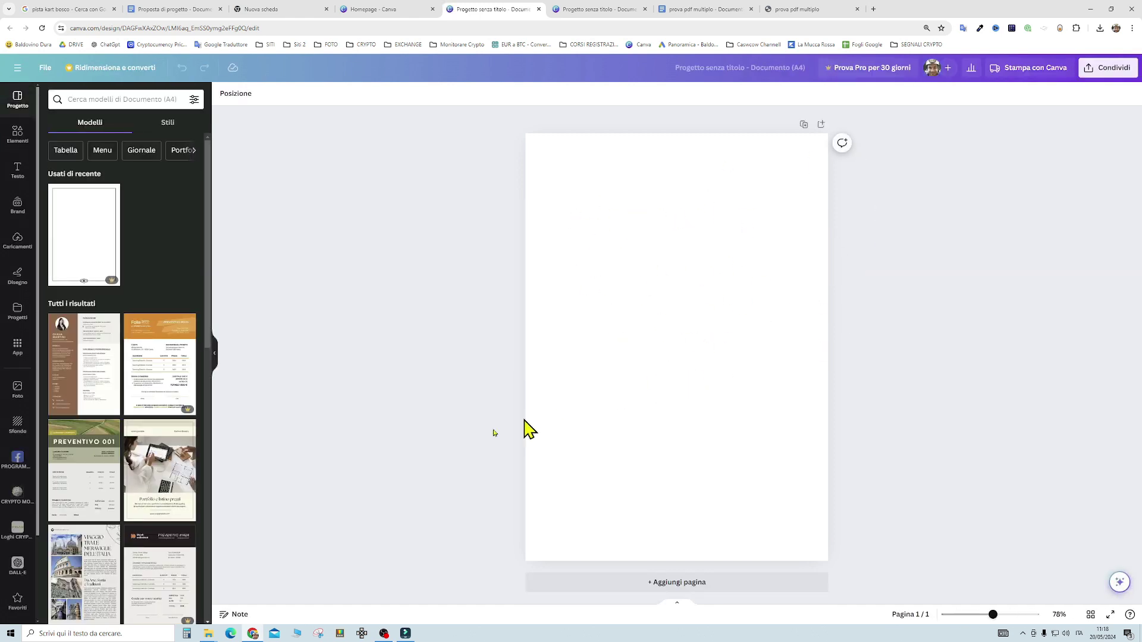
# - Add the rainbow photo from the pdf immagini folder to the page, align it with the page's top edge and enlarge it to full page width
pyautogui.moveTo(209, 637)
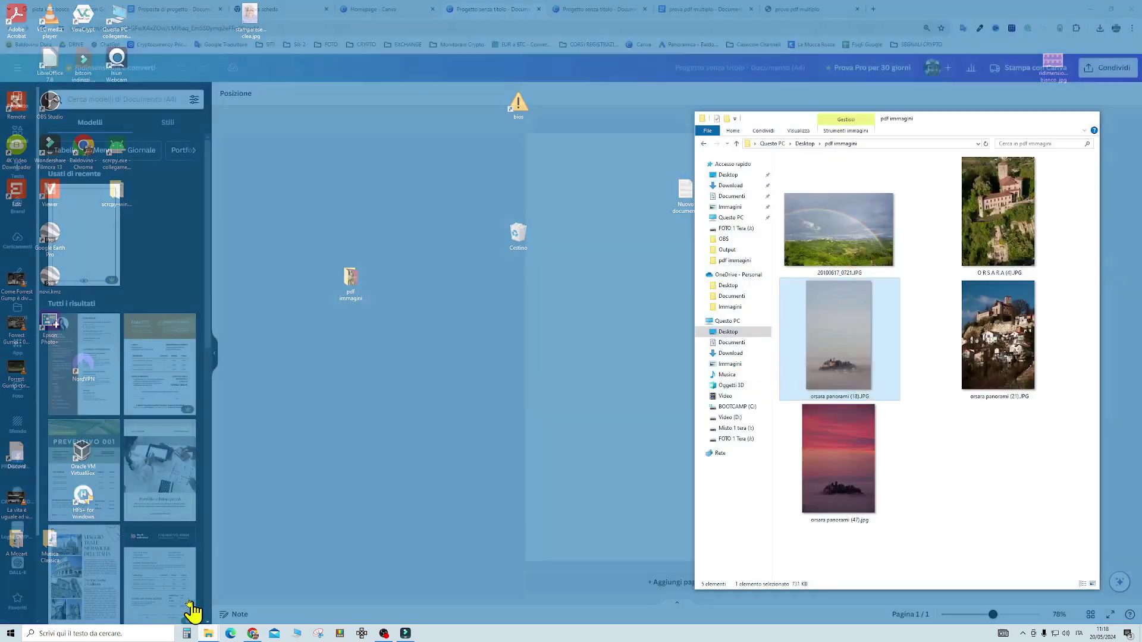
pyautogui.click(190, 610)
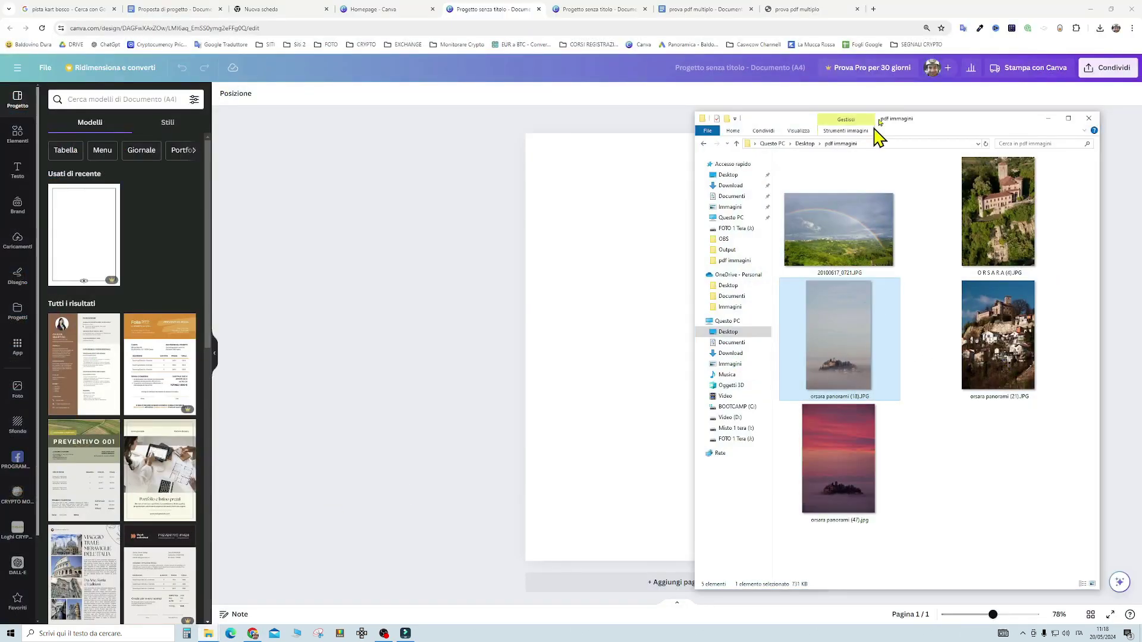
pyautogui.moveTo(929, 127); pyautogui.dragTo(294, 125)
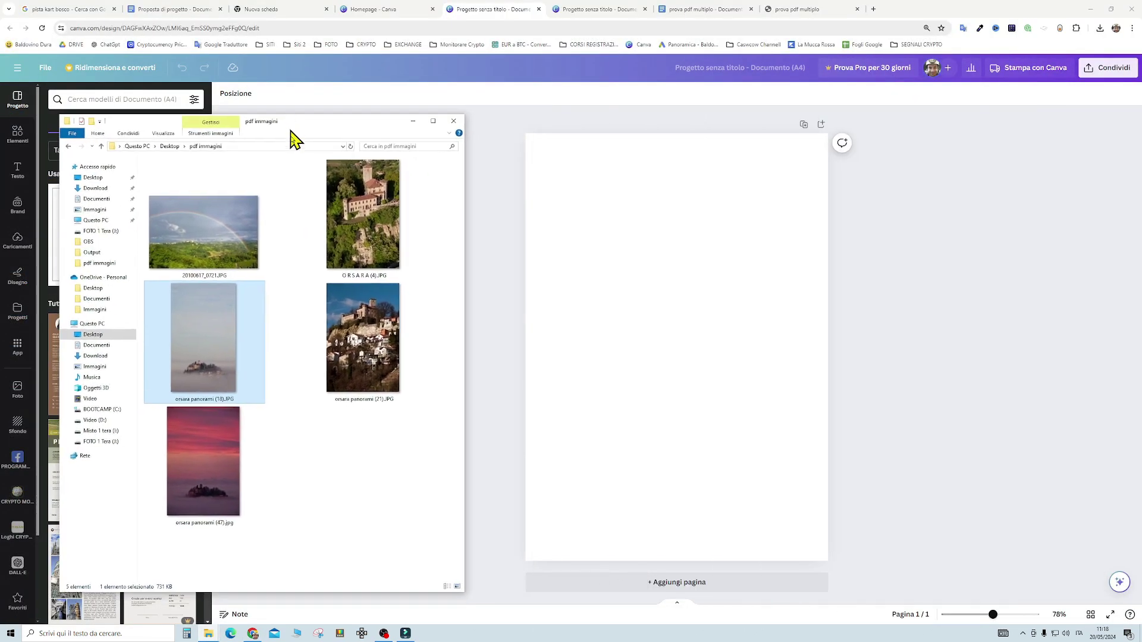
pyautogui.moveTo(210, 250); pyautogui.dragTo(648, 245)
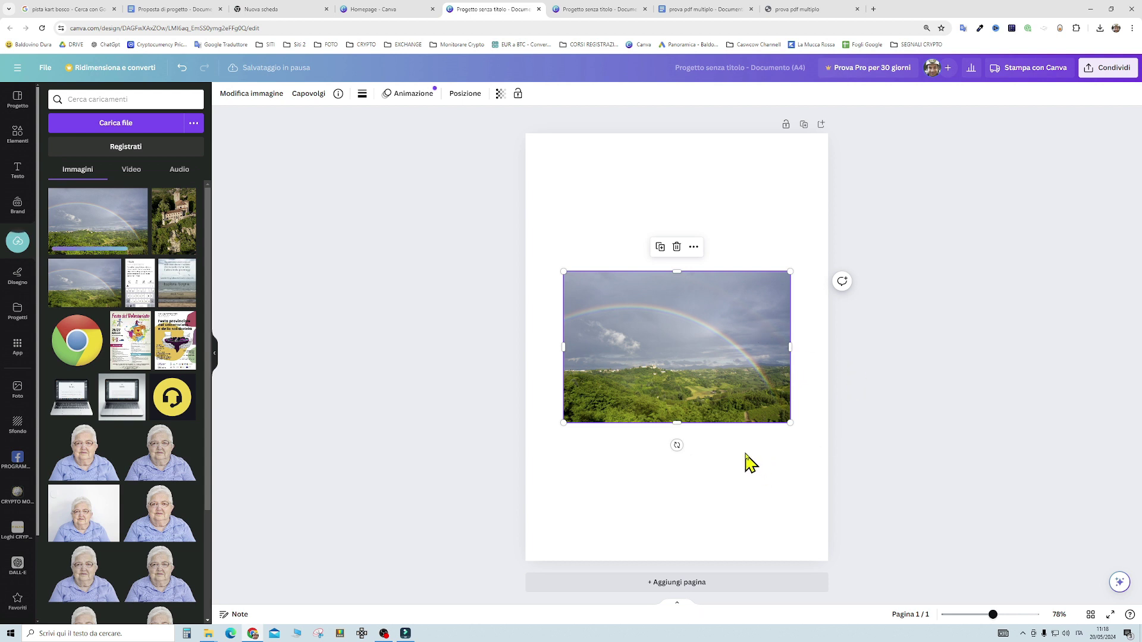
pyautogui.moveTo(717, 354); pyautogui.dragTo(679, 215)
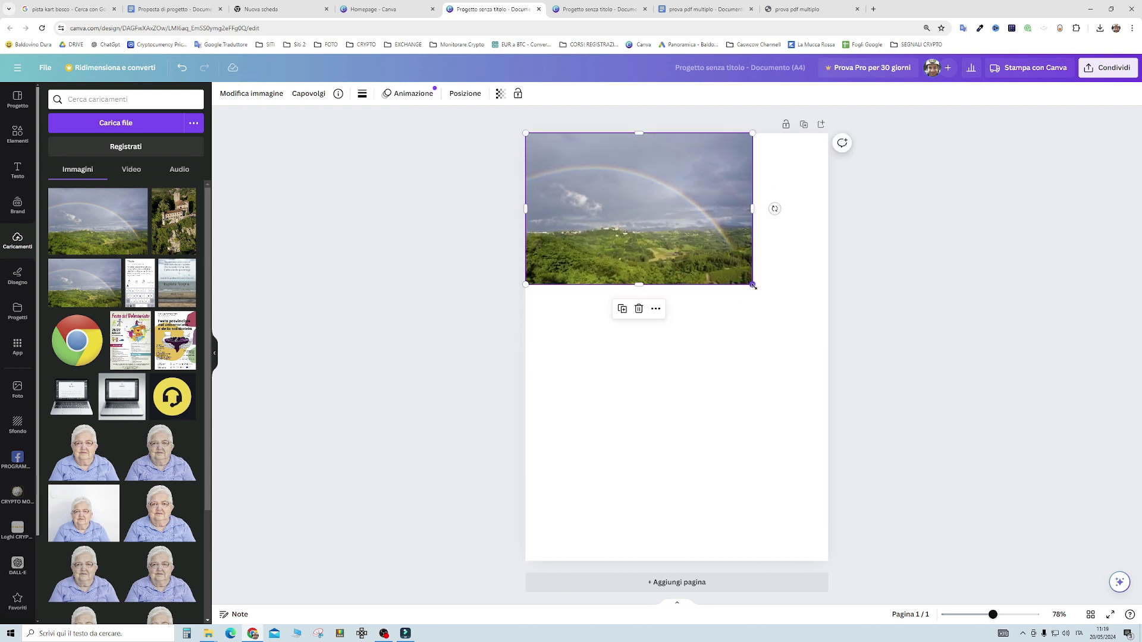
pyautogui.moveTo(753, 286); pyautogui.dragTo(818, 351)
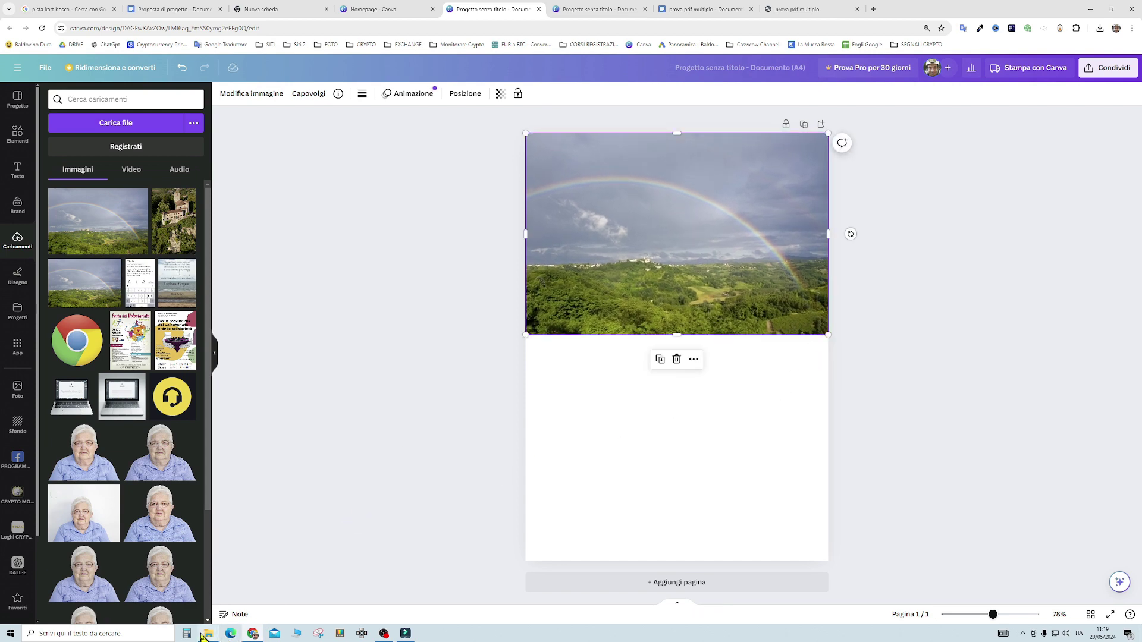
# - Add orsara panorami (18).JPG from the pdf immagini folder in the page's lower-right corner and scale it down to about half the page width
pyautogui.moveTo(207, 633)
pyautogui.click(197, 591)
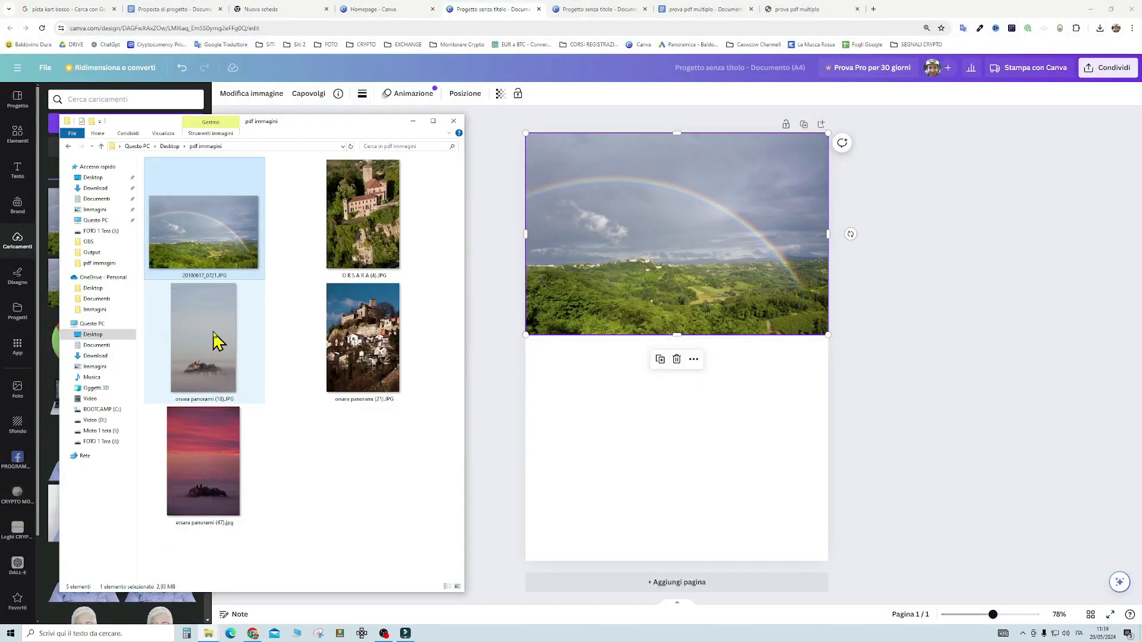
pyautogui.moveTo(215, 341); pyautogui.dragTo(759, 428)
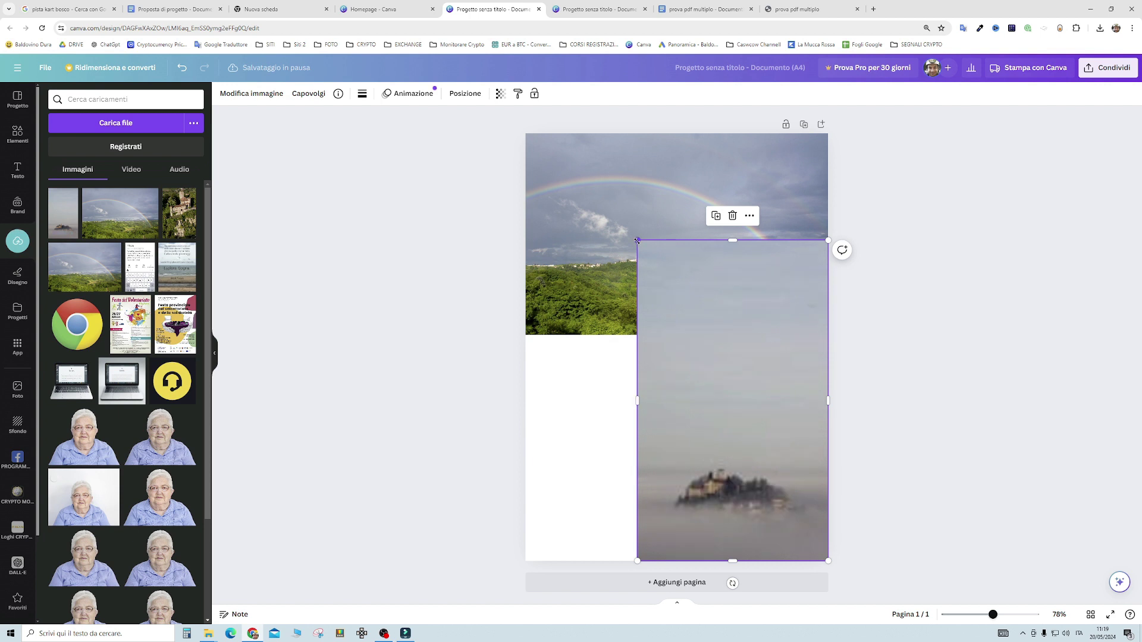
pyautogui.moveTo(637, 240); pyautogui.dragTo(681, 305)
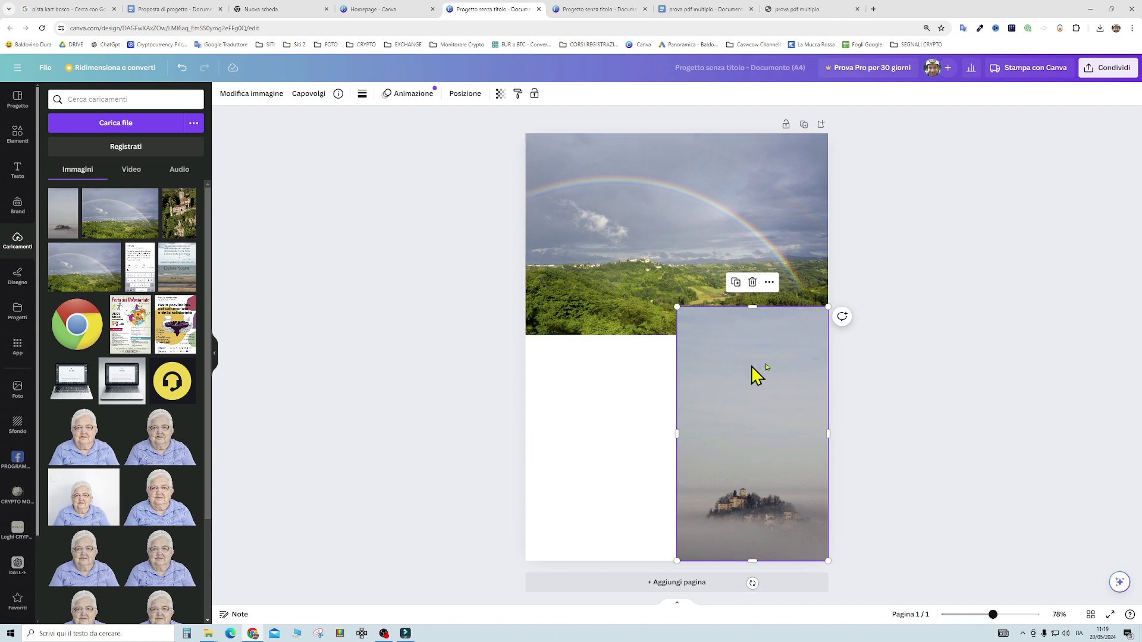
# - Send the misty castle photo backward in the layer order so that it sits beneath the rainbow photo
pyautogui.rightClick(772, 409)
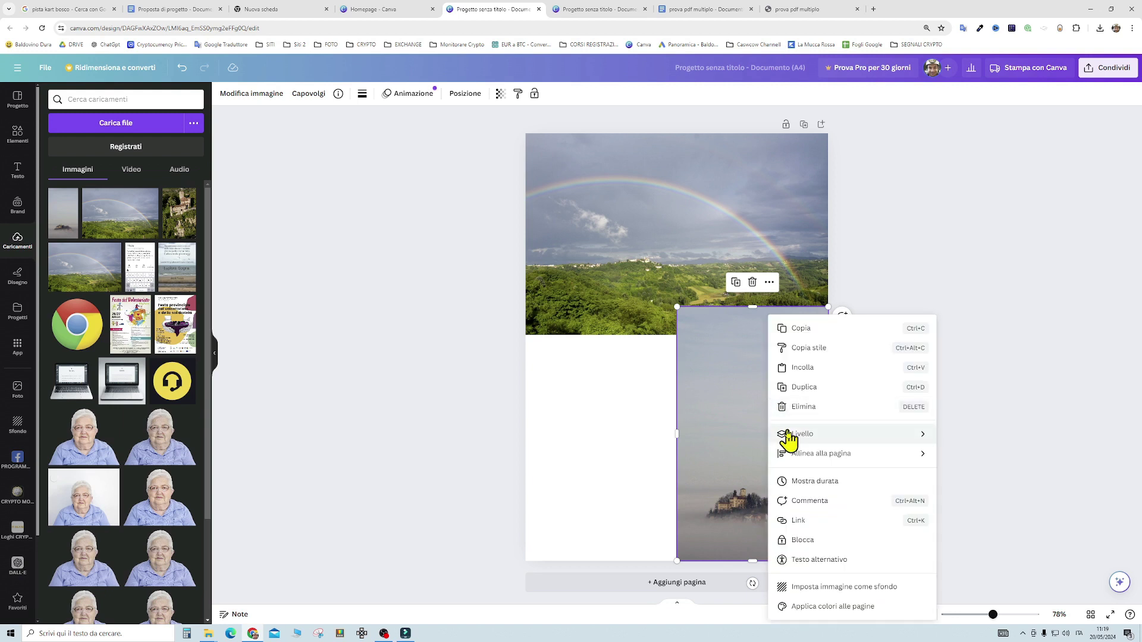
pyautogui.moveTo(794, 444)
pyautogui.click(981, 476)
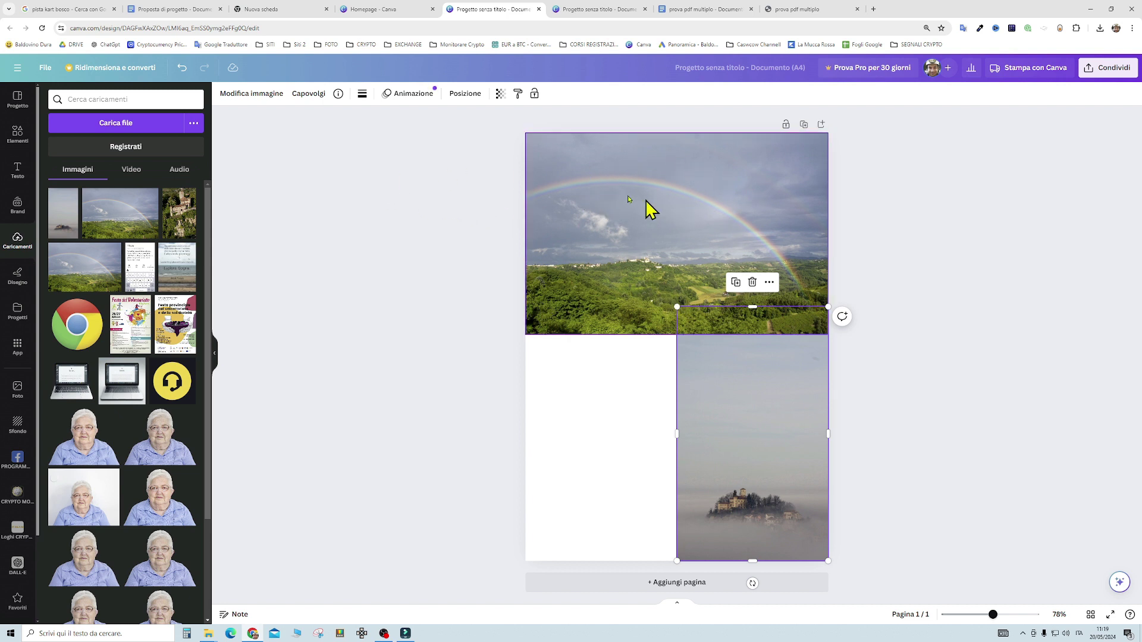
# - Add orsara panorami (21).JPG in the page's lower-left corner and scale it down so that it slightly overlaps the two other photos
pyautogui.click(204, 618)
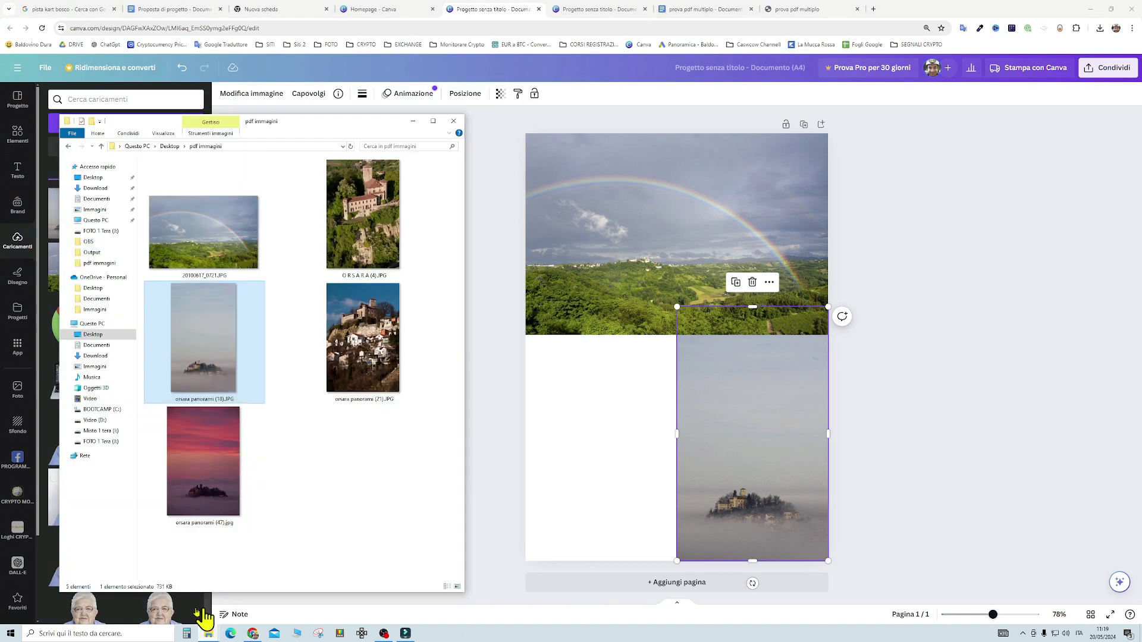
pyautogui.moveTo(374, 357); pyautogui.dragTo(632, 356)
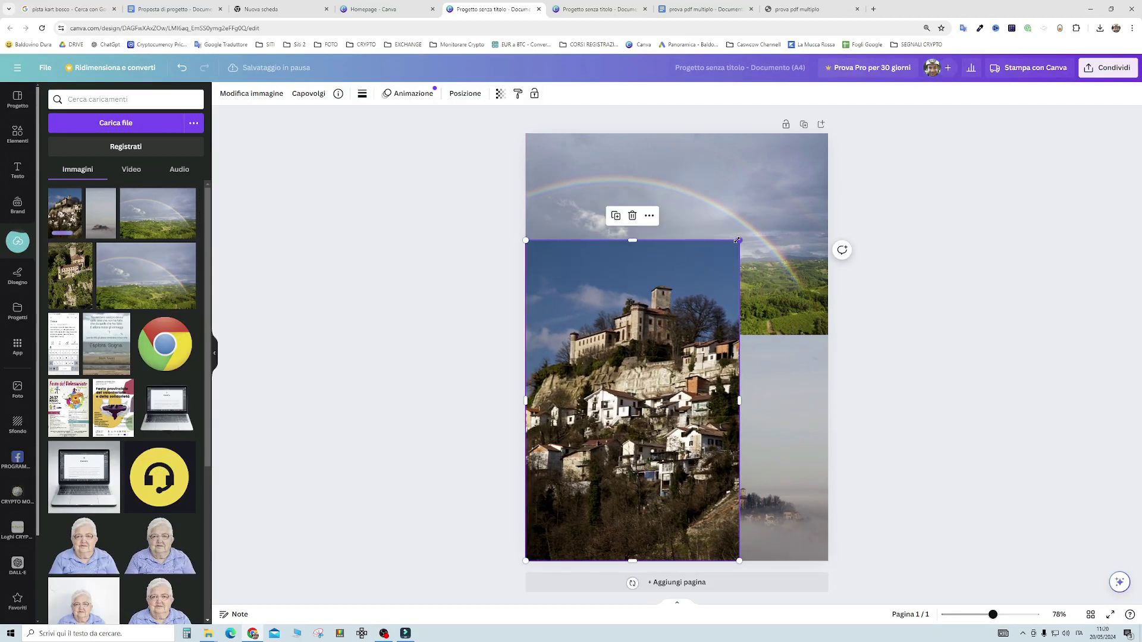
pyautogui.moveTo(738, 241); pyautogui.dragTo(695, 307)
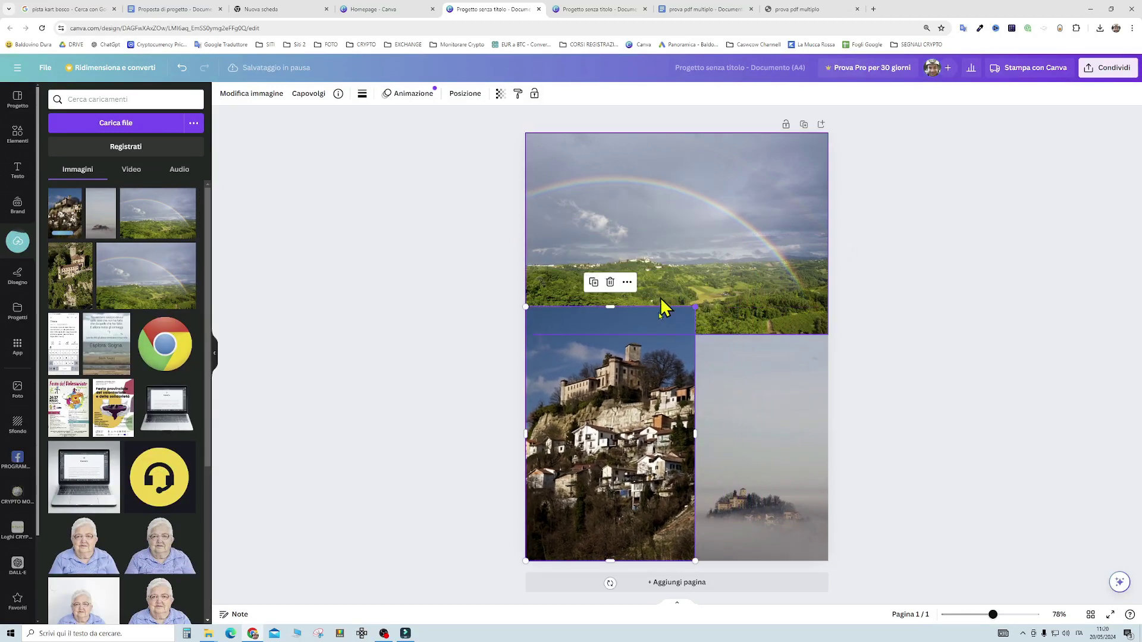
pyautogui.click(779, 404)
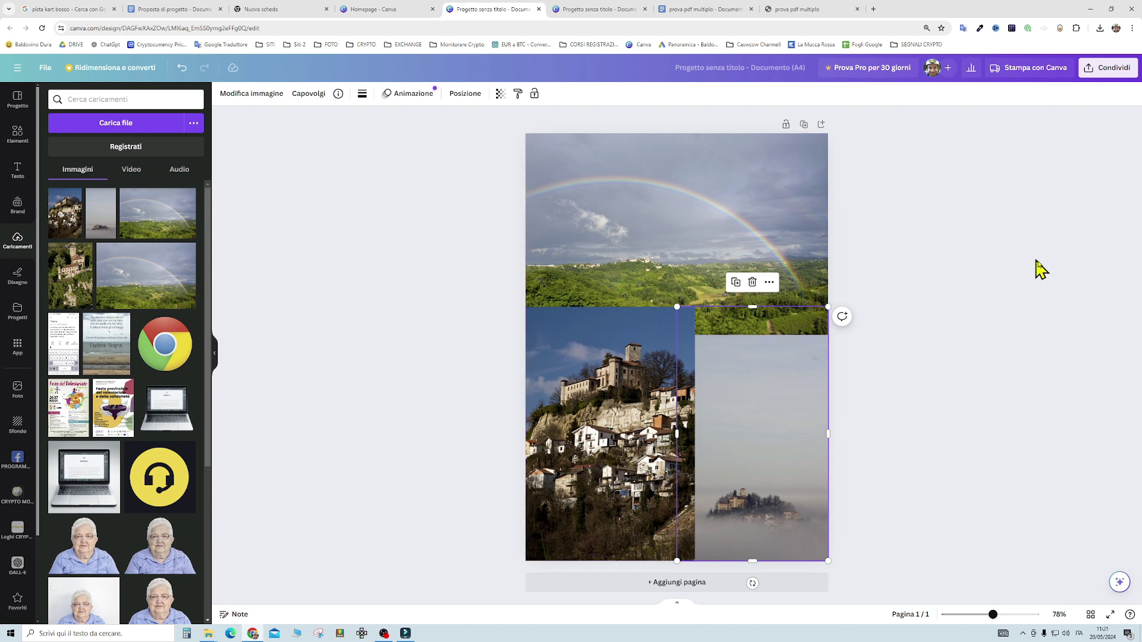
# - Download the design with the file type Stampa PDF and dismiss the professional print offer
pyautogui.click(1113, 76)
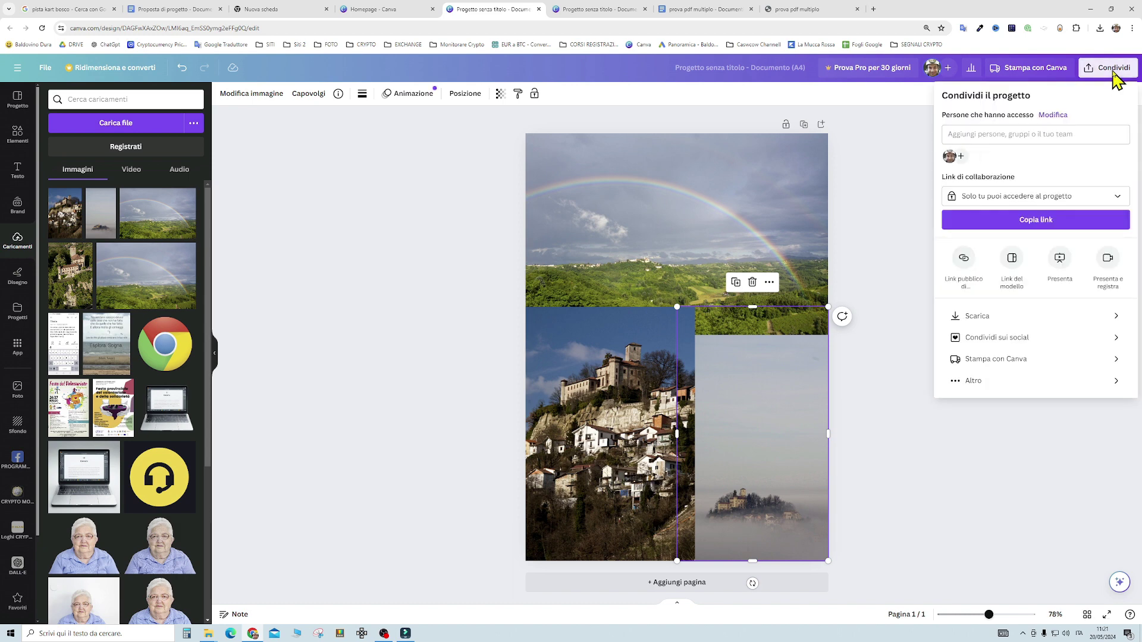
pyautogui.click(1008, 321)
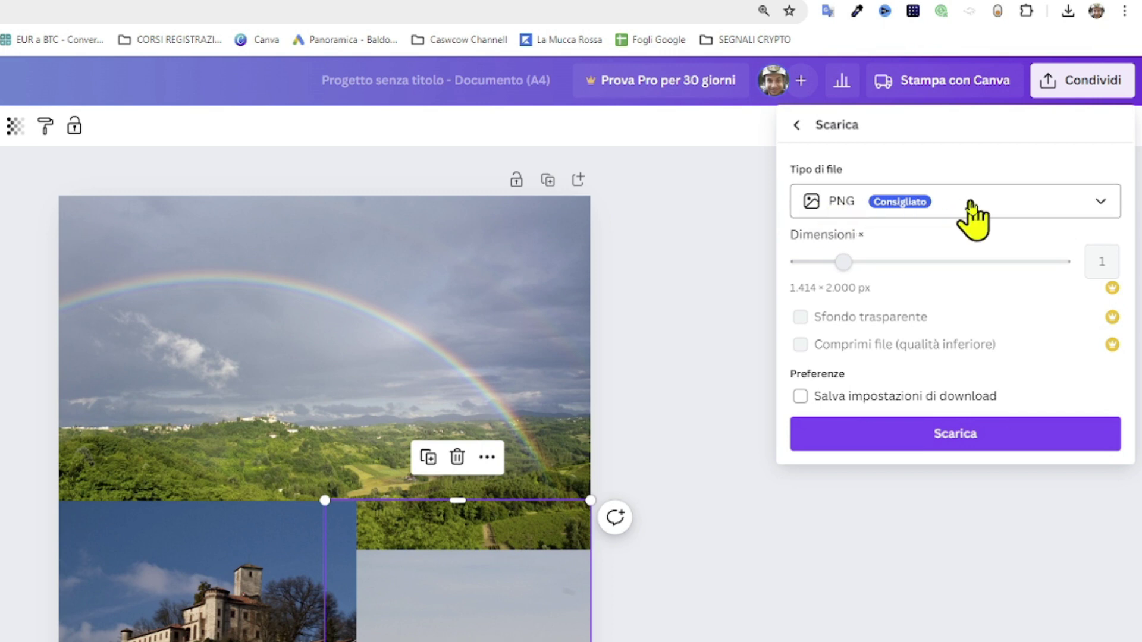
pyautogui.click(1102, 204)
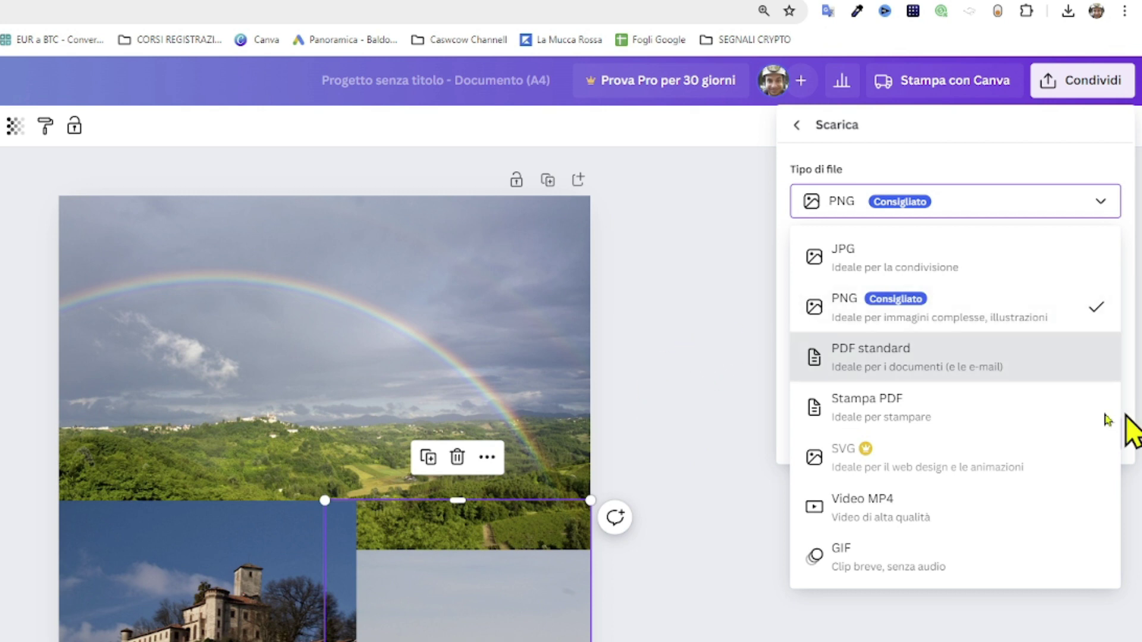
pyautogui.click(922, 406)
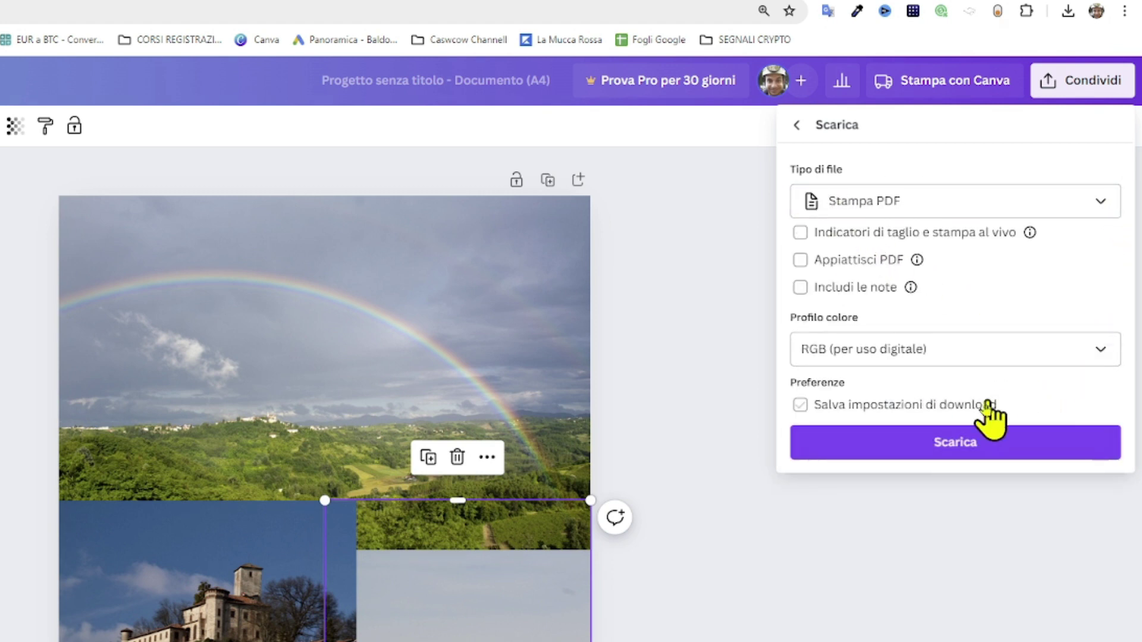
pyautogui.click(970, 445)
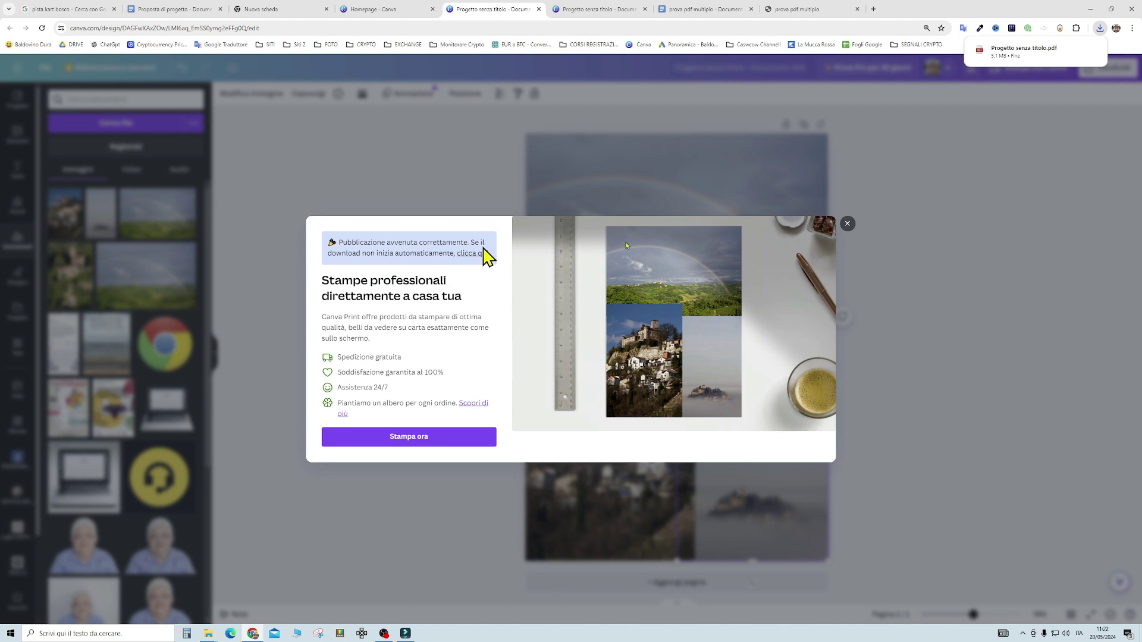
pyautogui.click(848, 224)
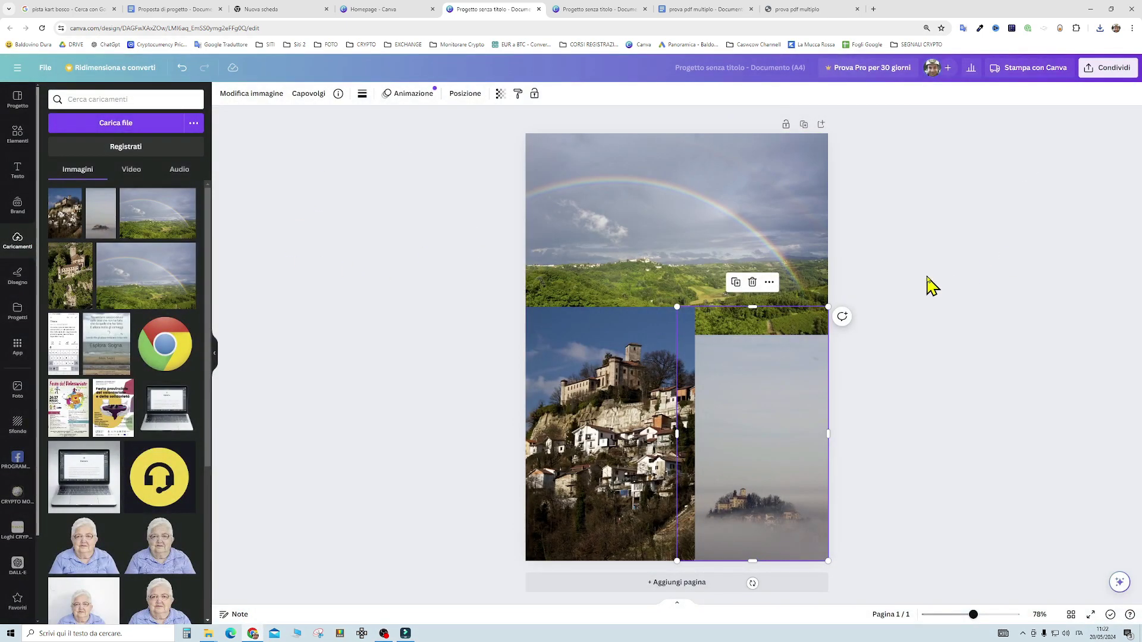